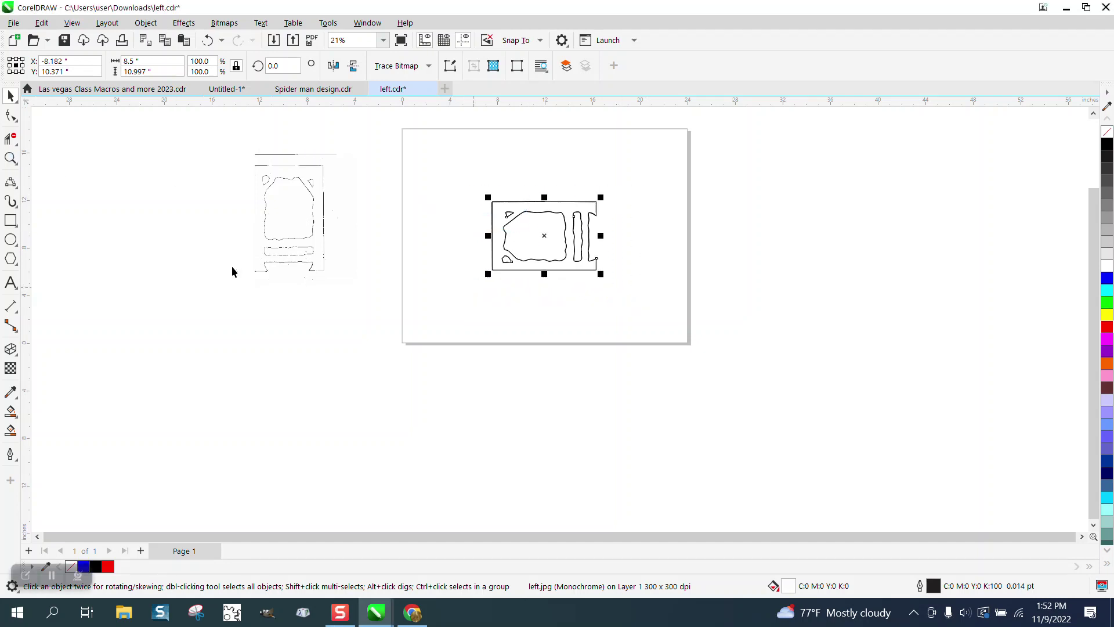
Zoom in closely on the break in the traced outline's top line
click(11, 158)
drag(488, 187, 639, 279)
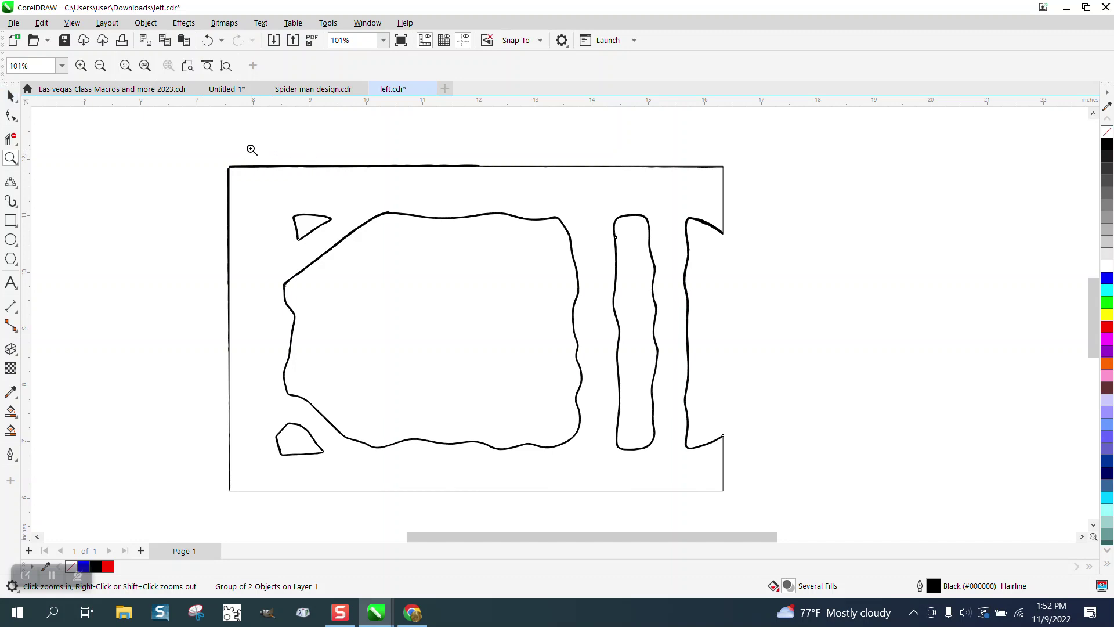
drag(212, 151, 567, 198)
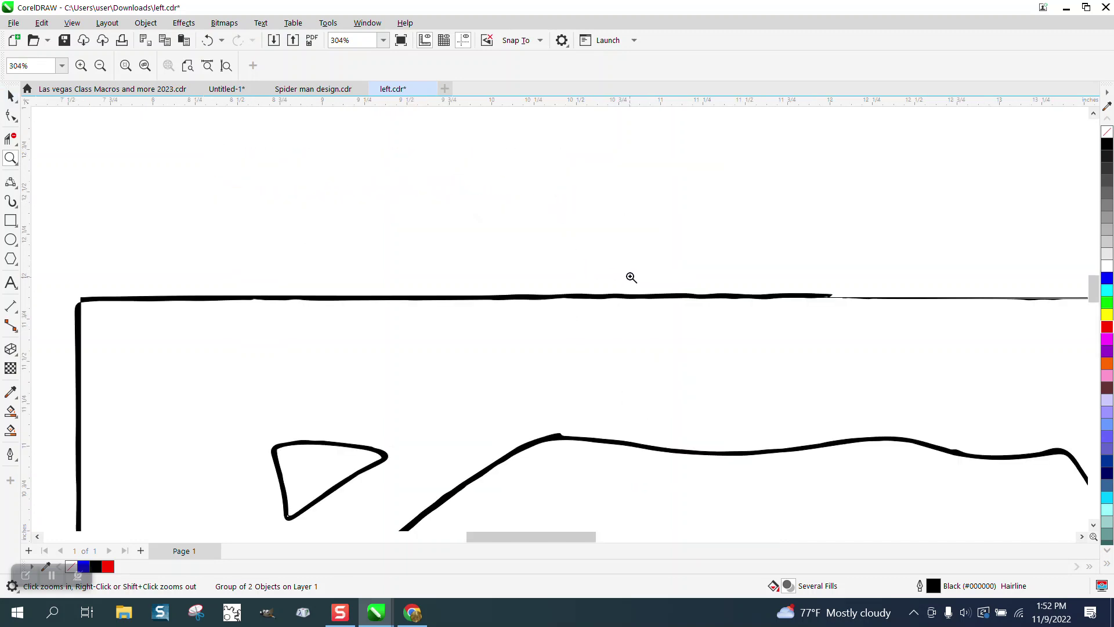
click(631, 277)
scroll(392, 241, down, 4)
scroll(595, 240, down, 1)
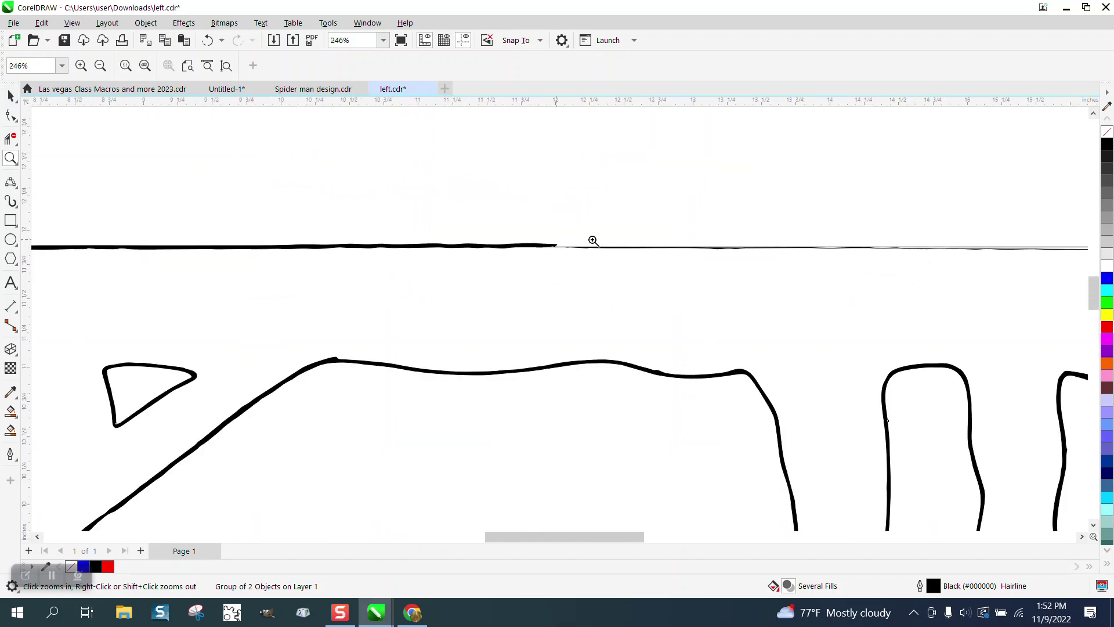
drag(613, 267, 614, 265)
scroll(580, 256, down, 1)
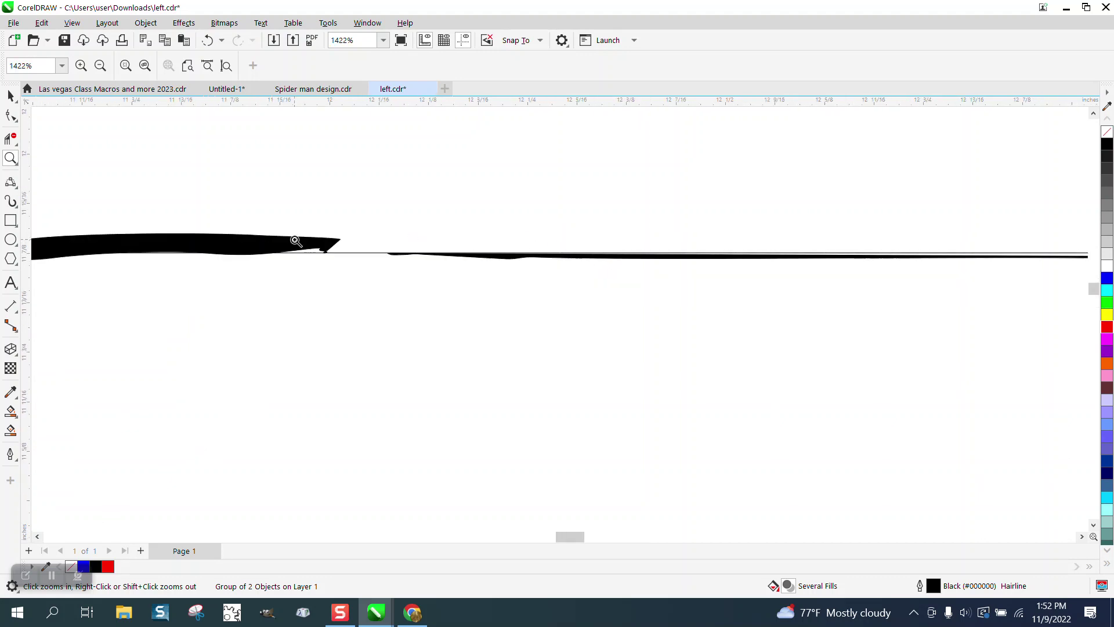
drag(300, 240, 412, 274)
scroll(410, 271, down, 3)
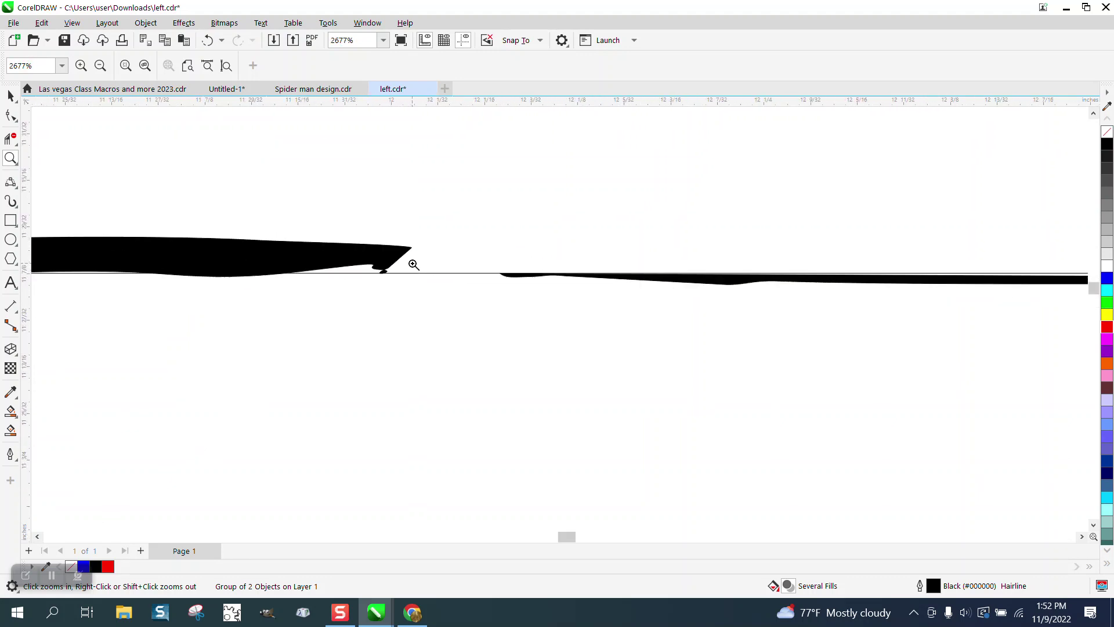
scroll(412, 264, down, 6)
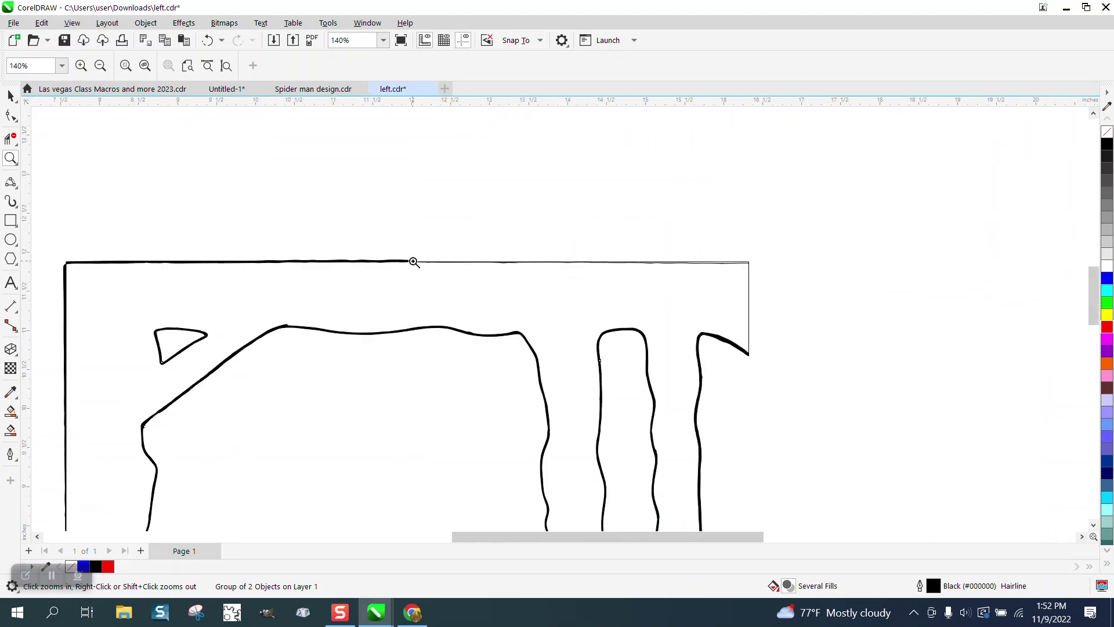
Ungroup the traced drawing with Object > Group > Ungroup
click(10, 96)
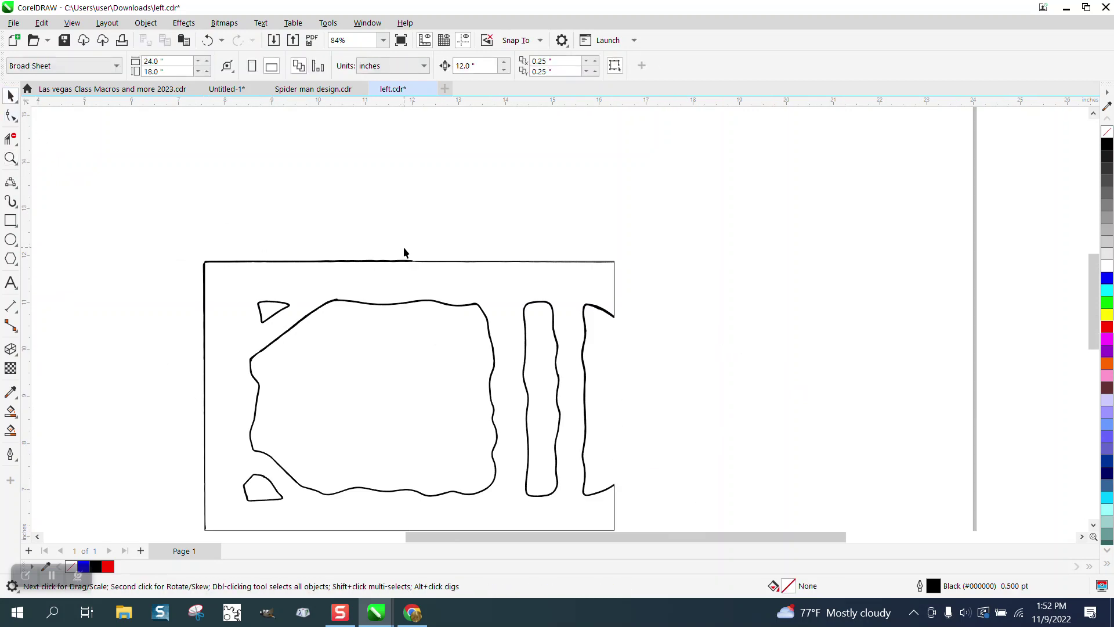
drag(410, 261, 399, 229)
click(145, 22)
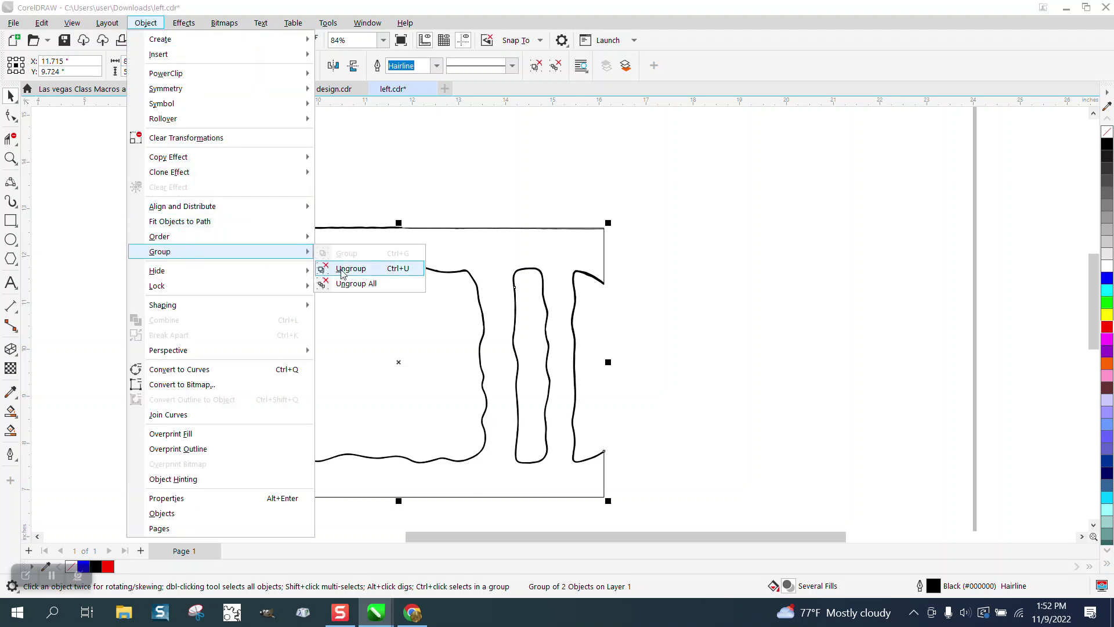
click(330, 266)
click(350, 206)
Undo the accidental move of the drawing and marquee-select all its parts
drag(367, 231, 678, 191)
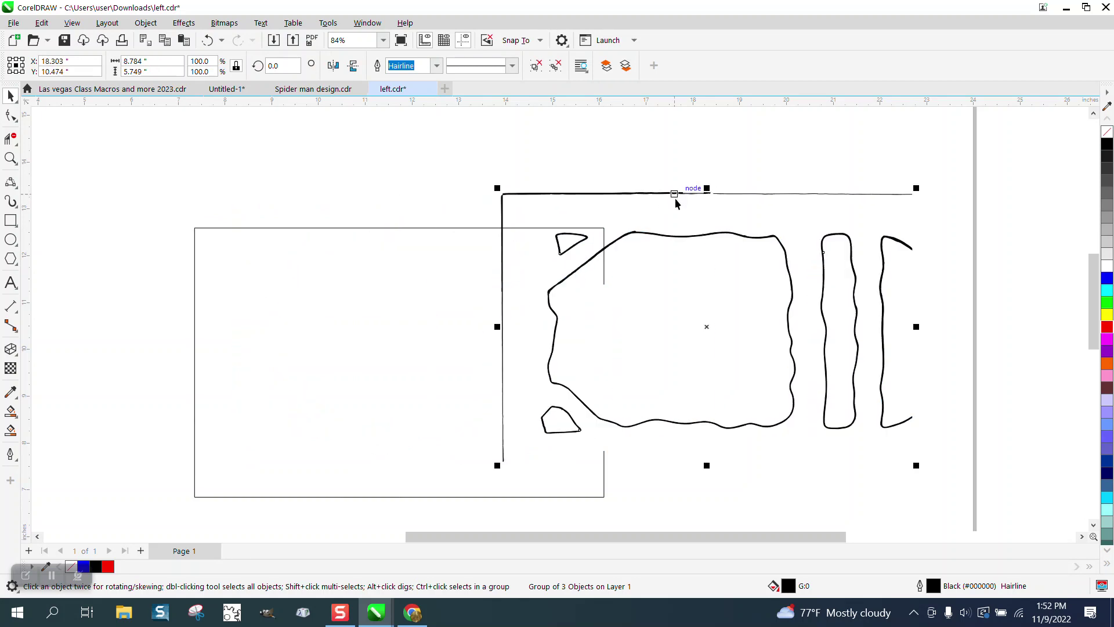
click(207, 40)
click(207, 40)
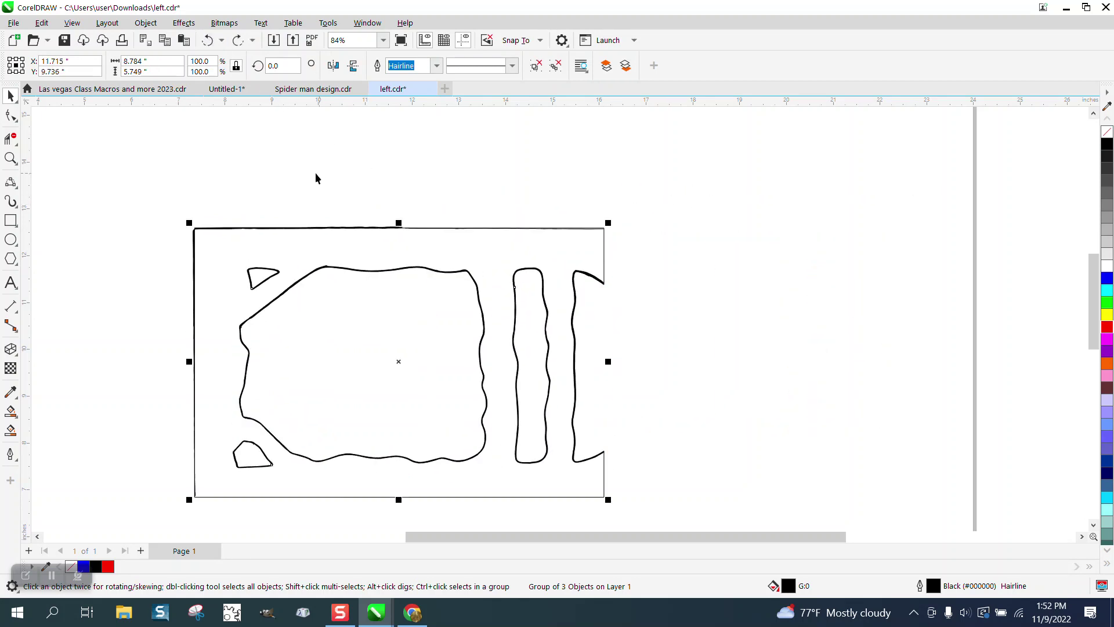
scroll(297, 172, down, 2)
drag(199, 169, 551, 426)
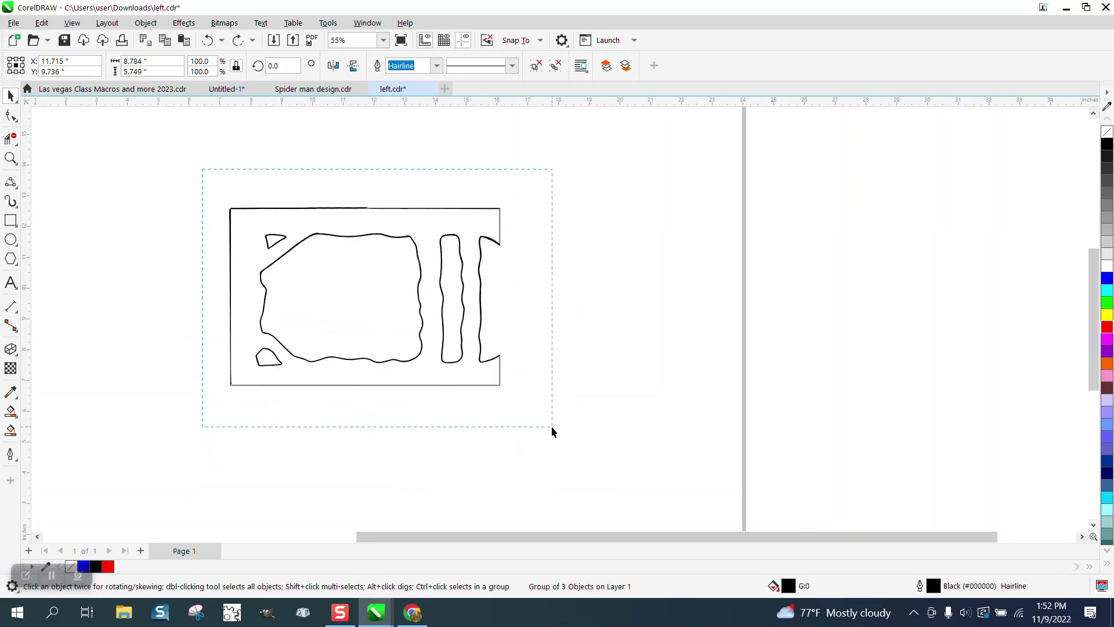
Set both the horizontal and vertical duplicate offsets to 0
click(149, 141)
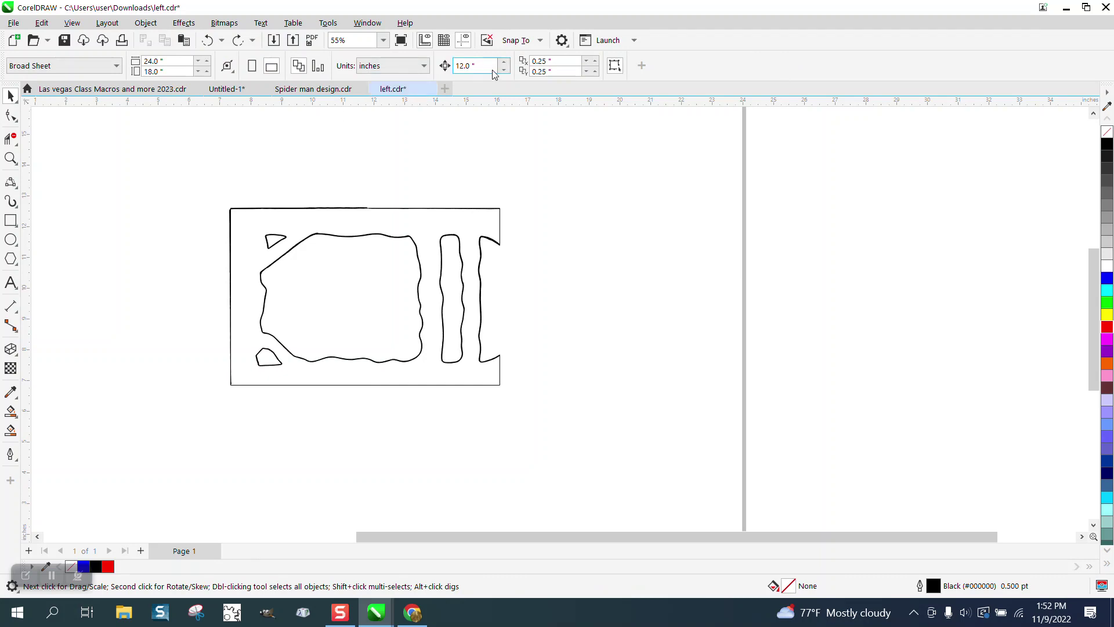
click(557, 62)
double_click(565, 62)
text(0)
key(Tab)
text(0)
key(Return)
Draw a rectangle around the drawing and Smart Fill it into a blue shape, nudged aside
click(10, 430)
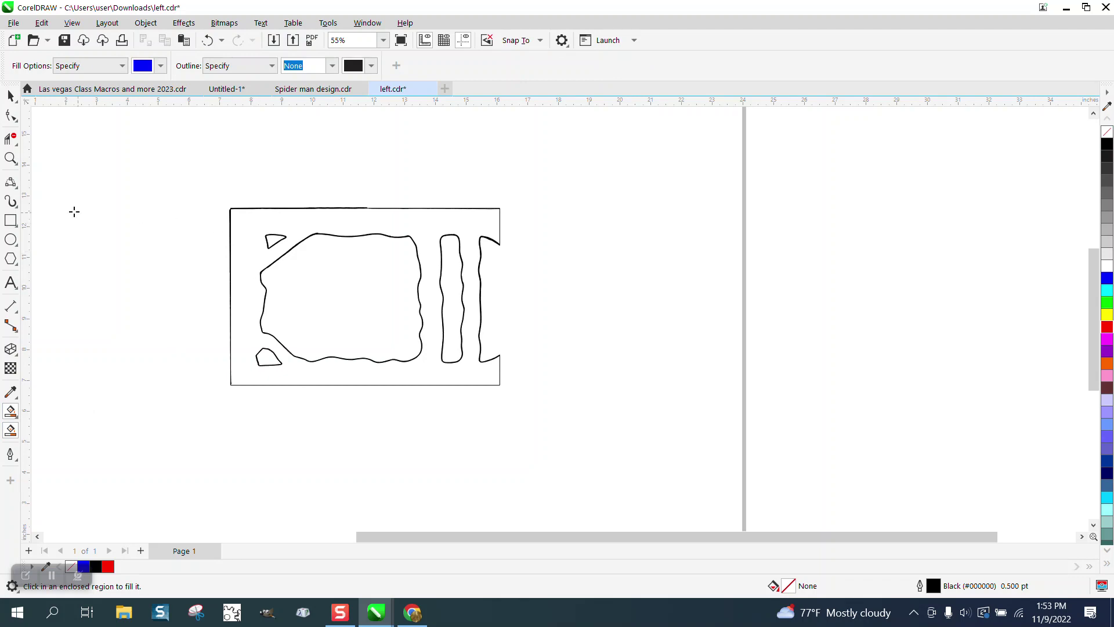
click(10, 220)
drag(209, 185, 514, 404)
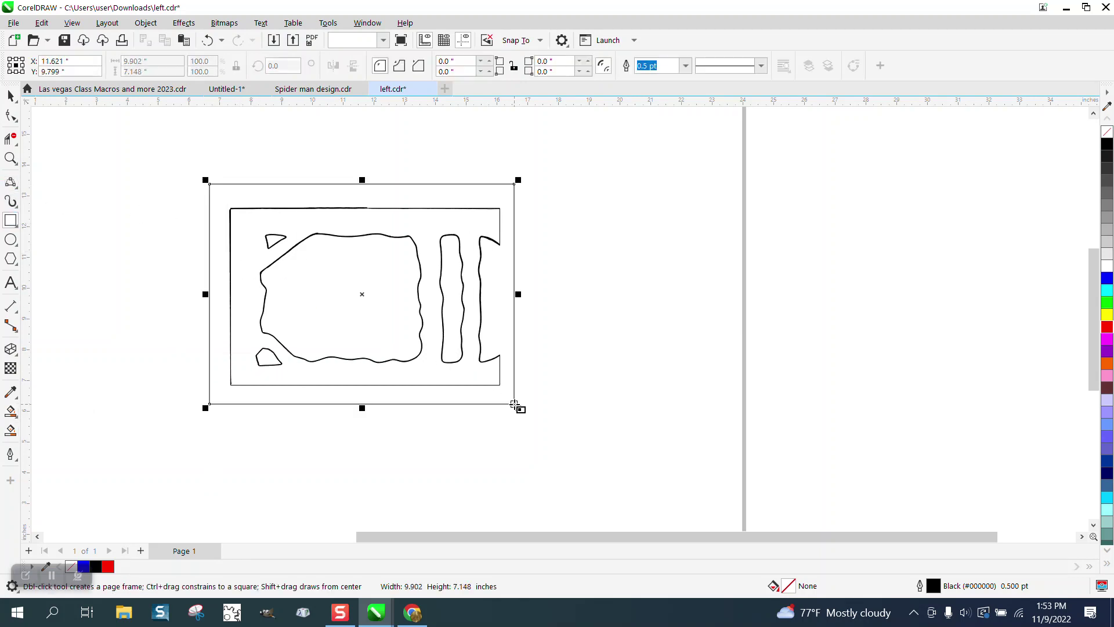
click(11, 429)
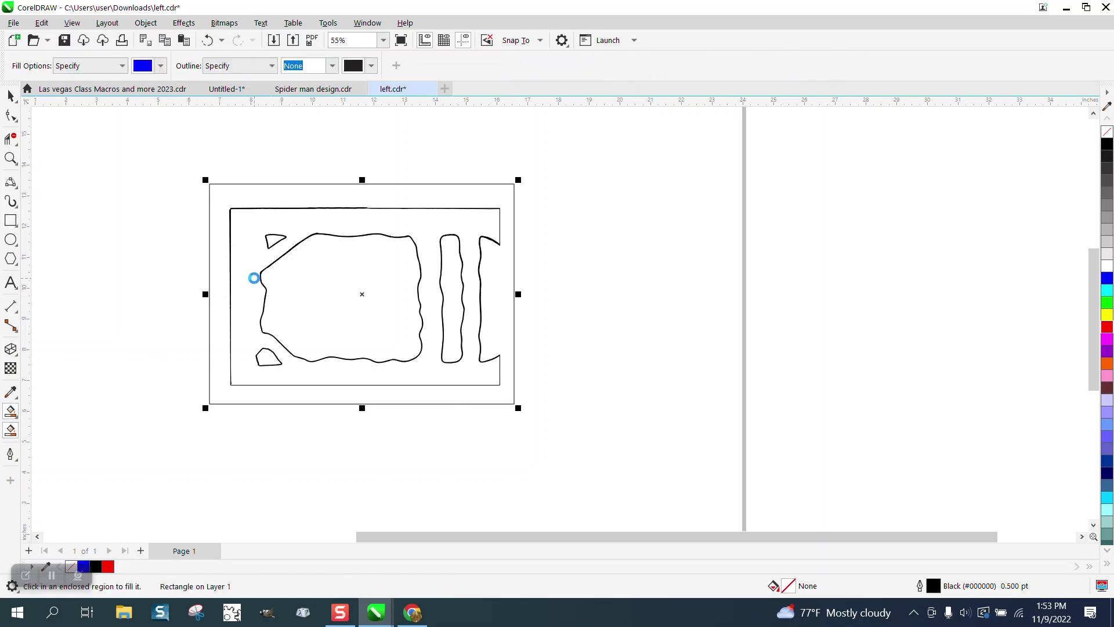
key(shift+Right)
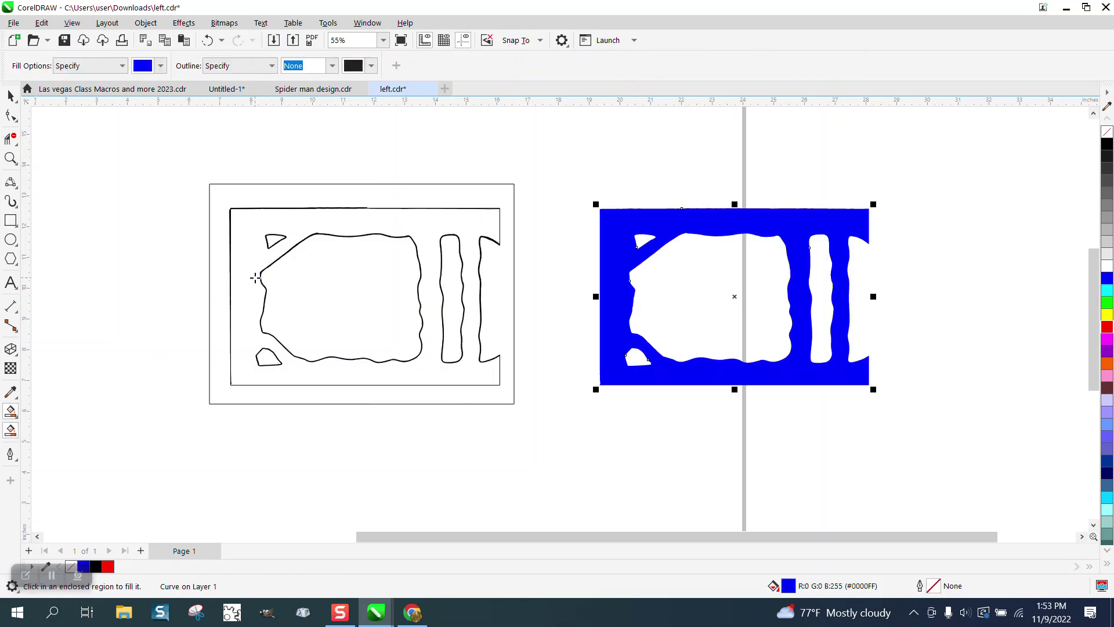
Delete the original outlines and helper rectangle, then select the blue shape
click(11, 96)
mouse_move(179, 154)
mouse_down()
mouse_move(556, 389)
mouse_move(561, 426)
mouse_up()
key(Delete)
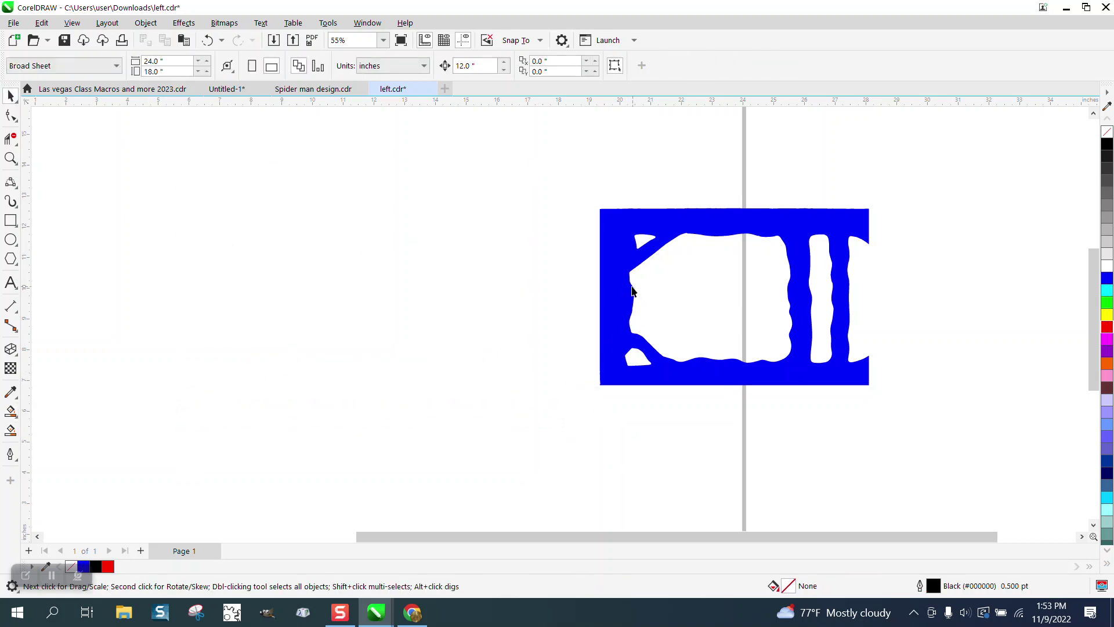
click(626, 289)
Centre the shape on the page, remove its fill, and give it a red hairline outline
key(p)
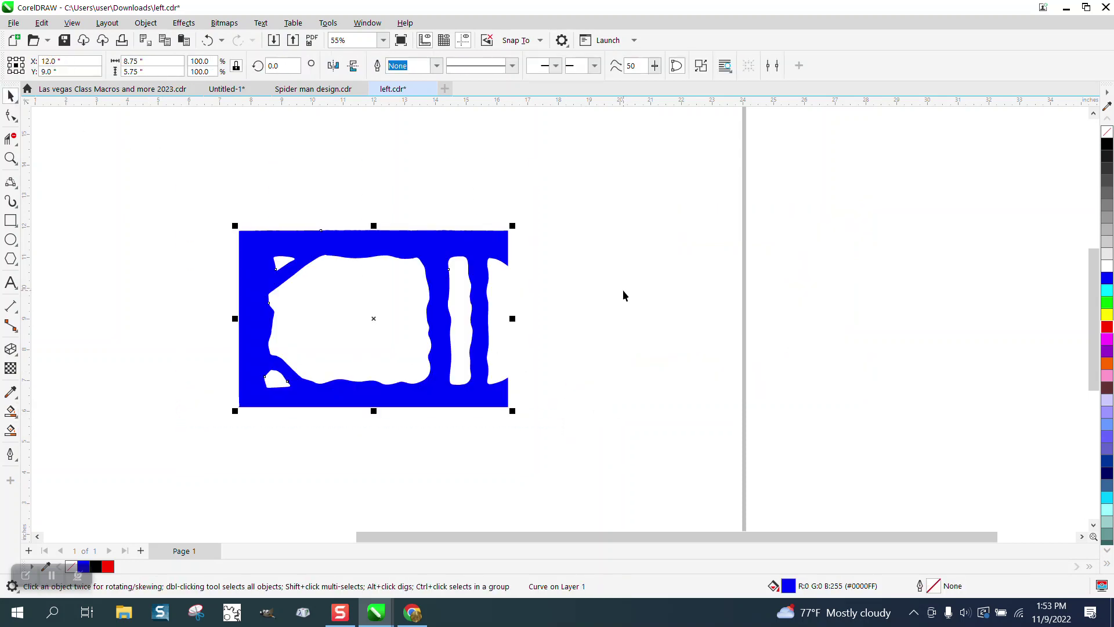
click(1107, 132)
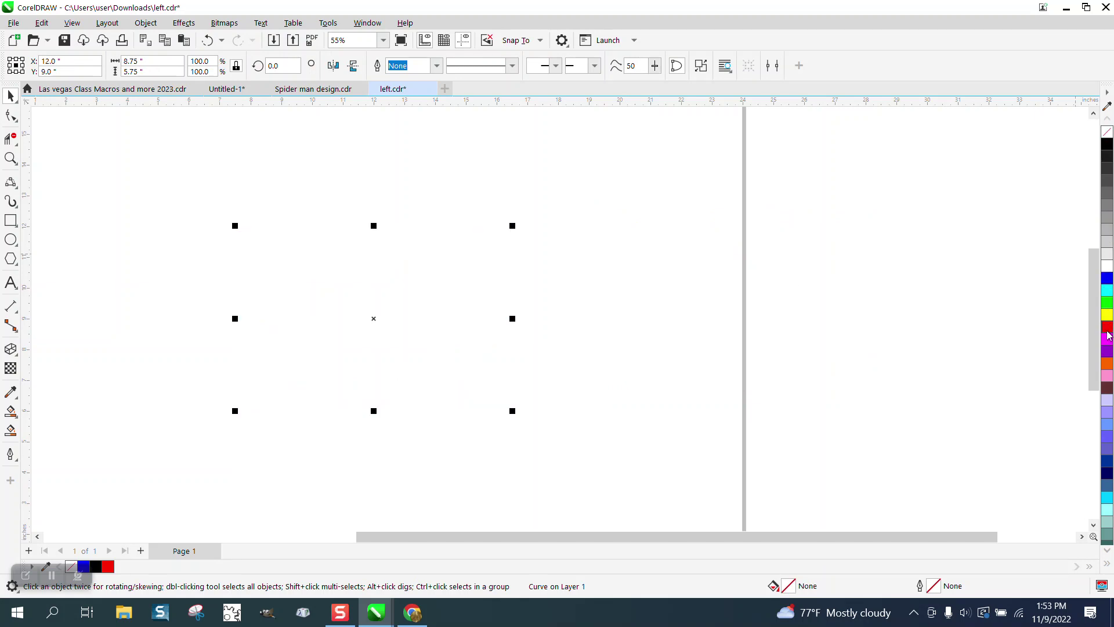
right_click(1106, 327)
click(437, 65)
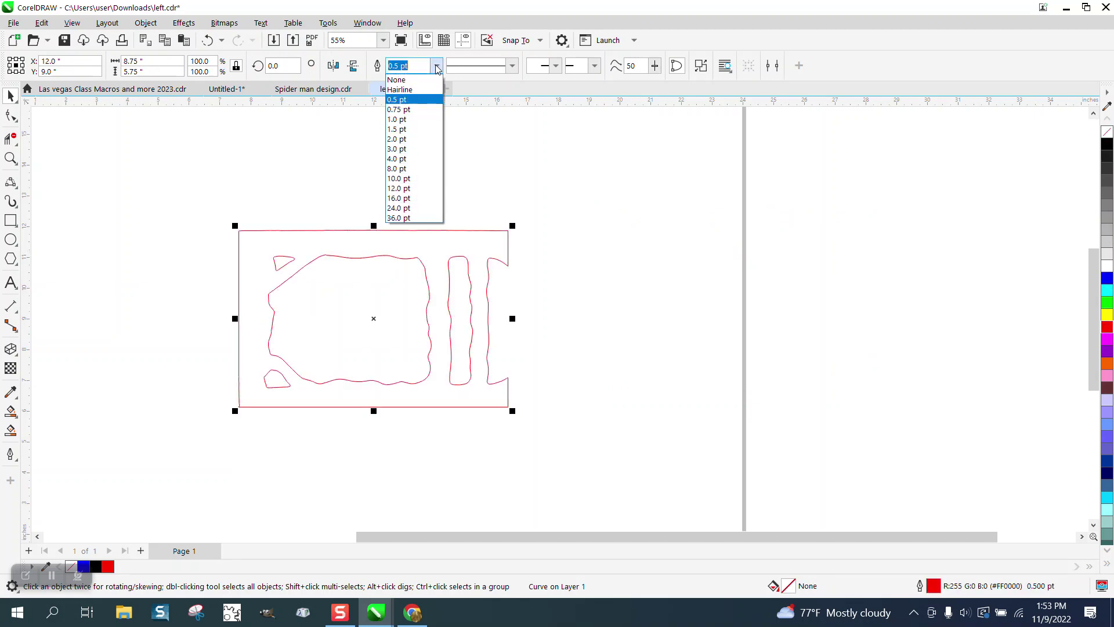
click(412, 90)
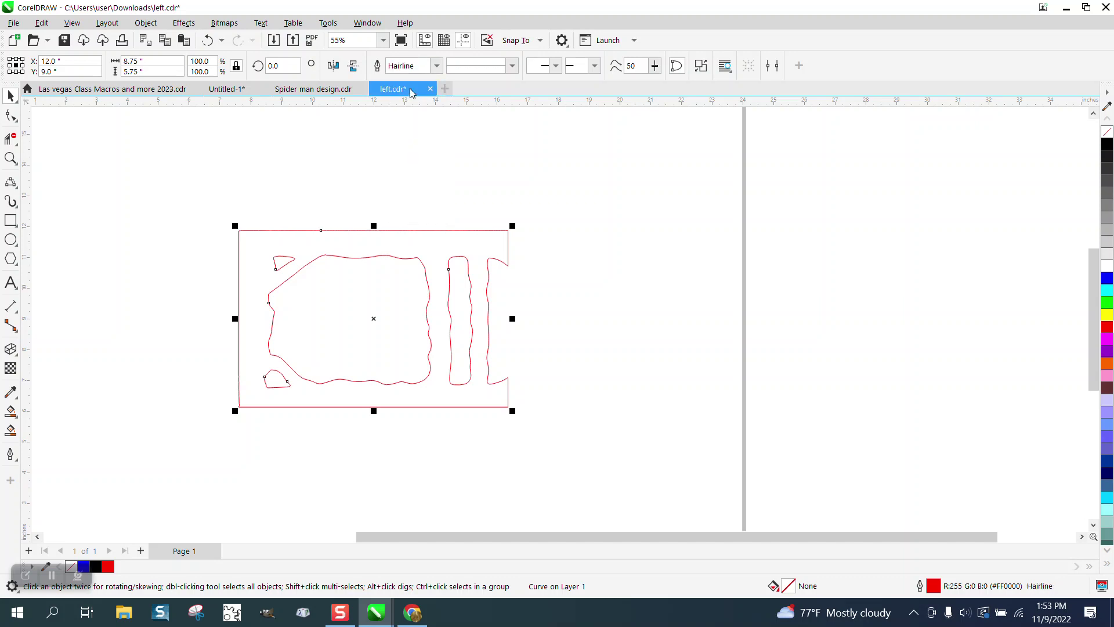
click(11, 158)
click(11, 116)
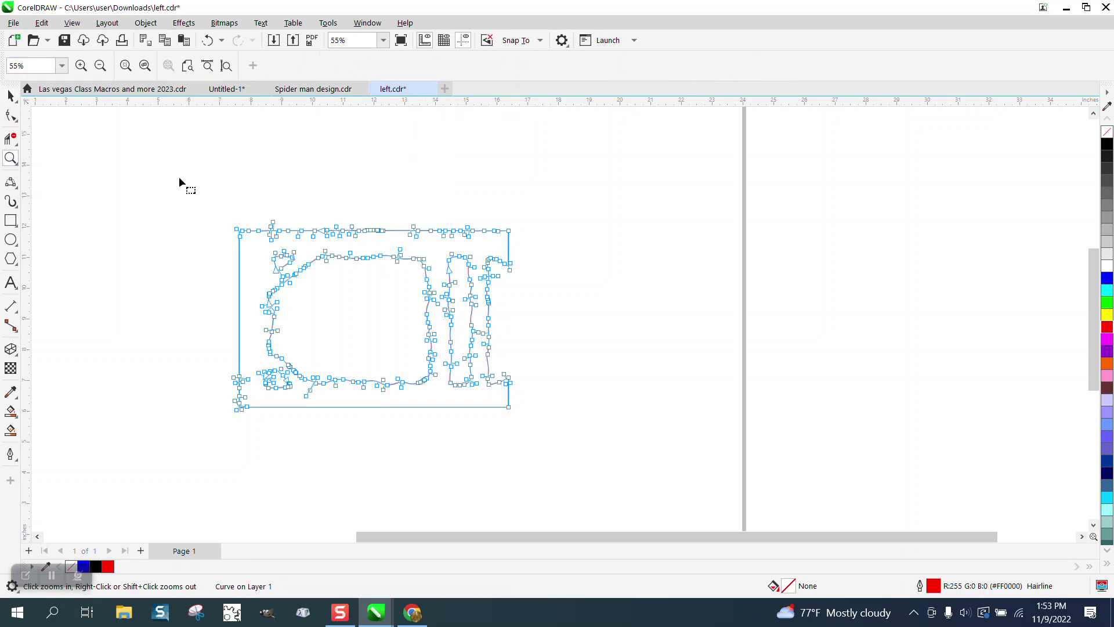
drag(194, 187, 601, 455)
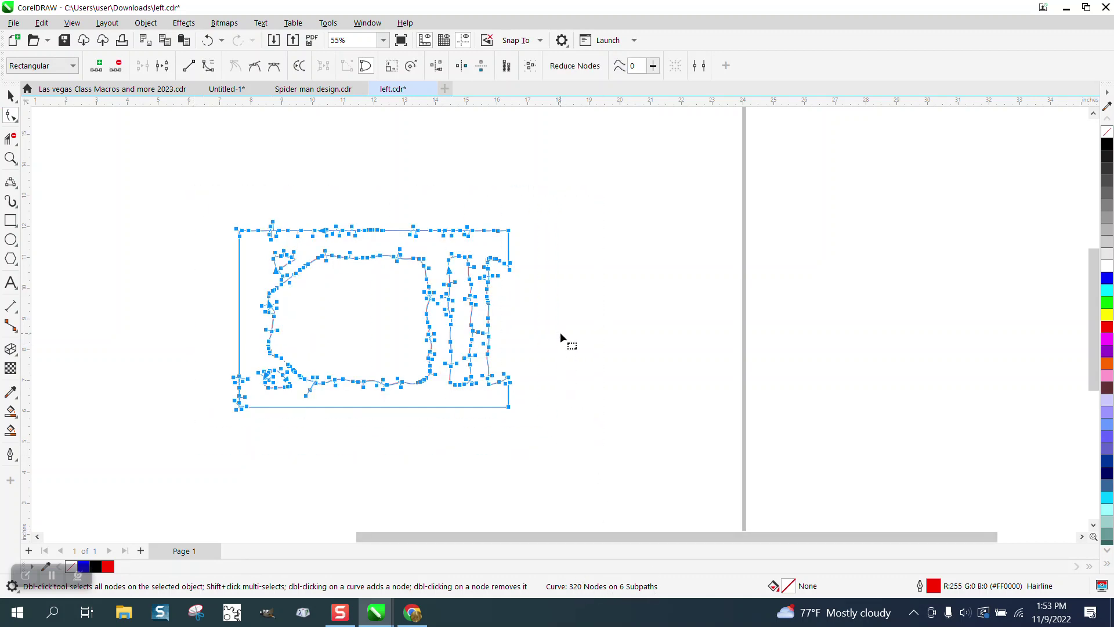
click(11, 158)
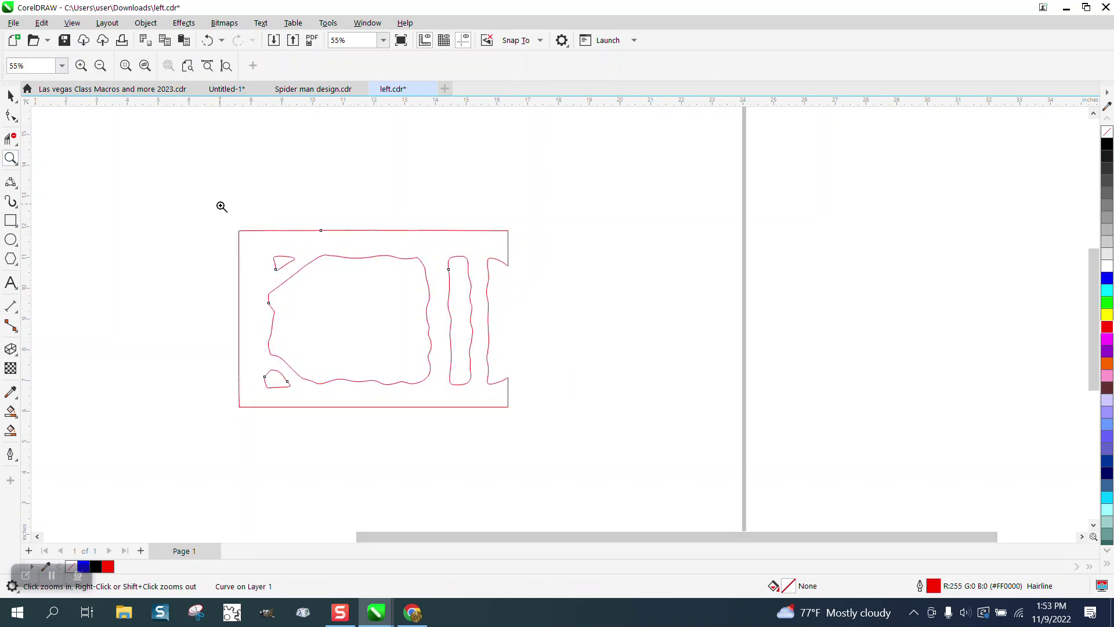
drag(221, 214, 568, 319)
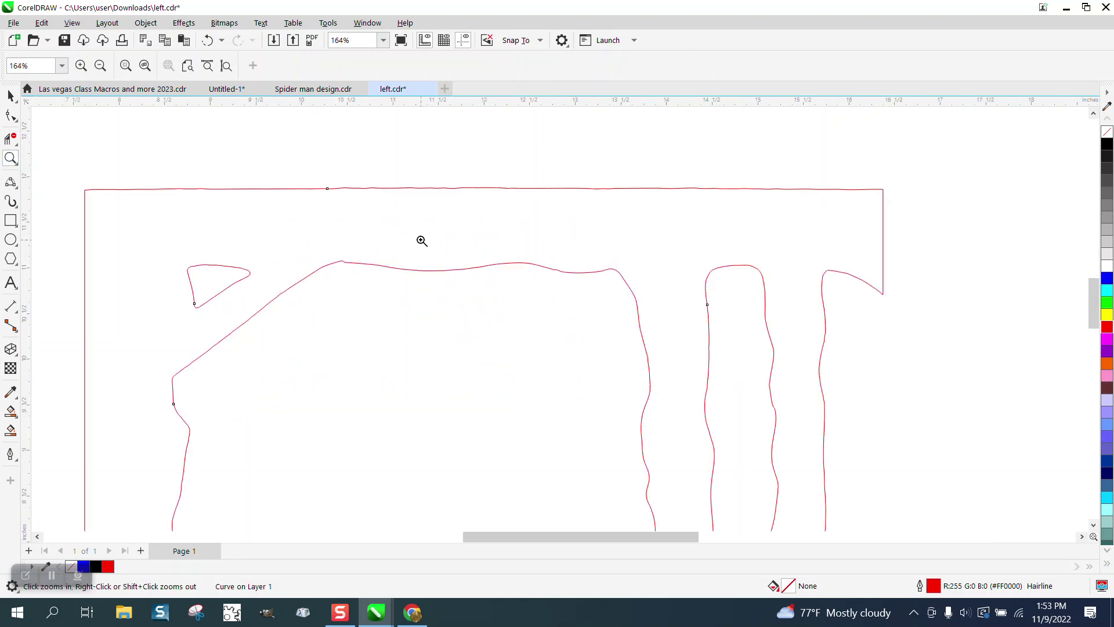
right_click(502, 270)
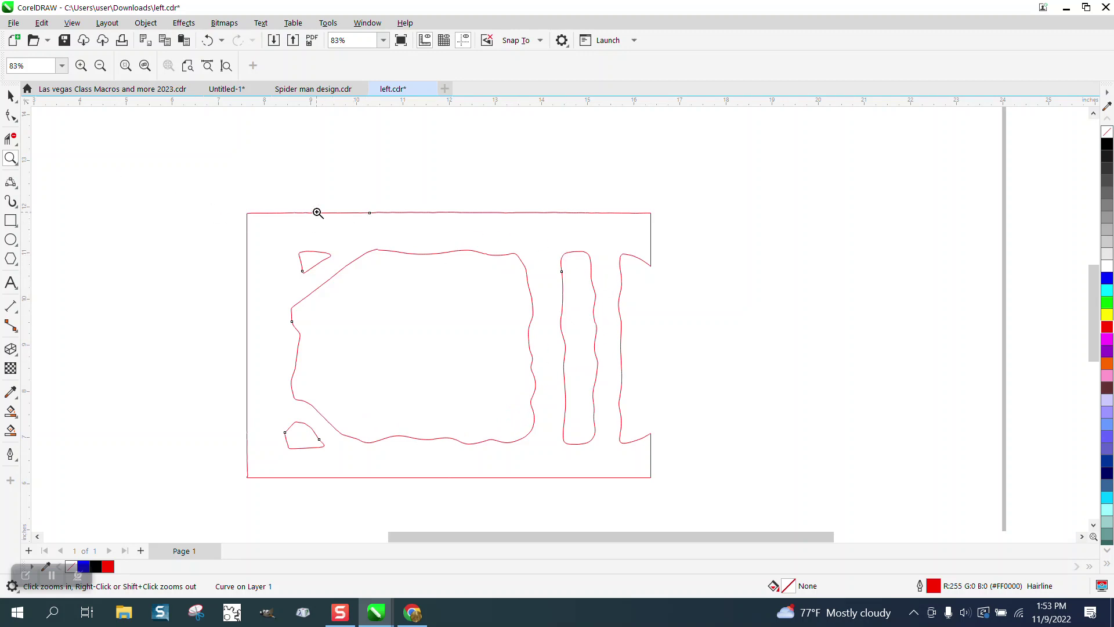
drag(241, 206, 470, 242)
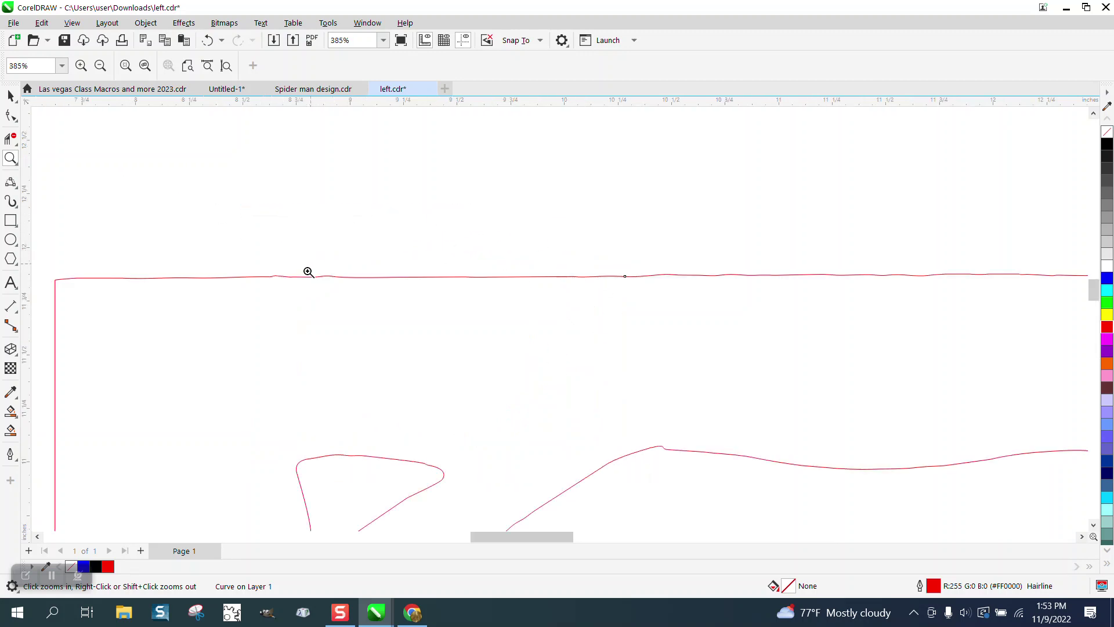
scroll(307, 278, up, 3)
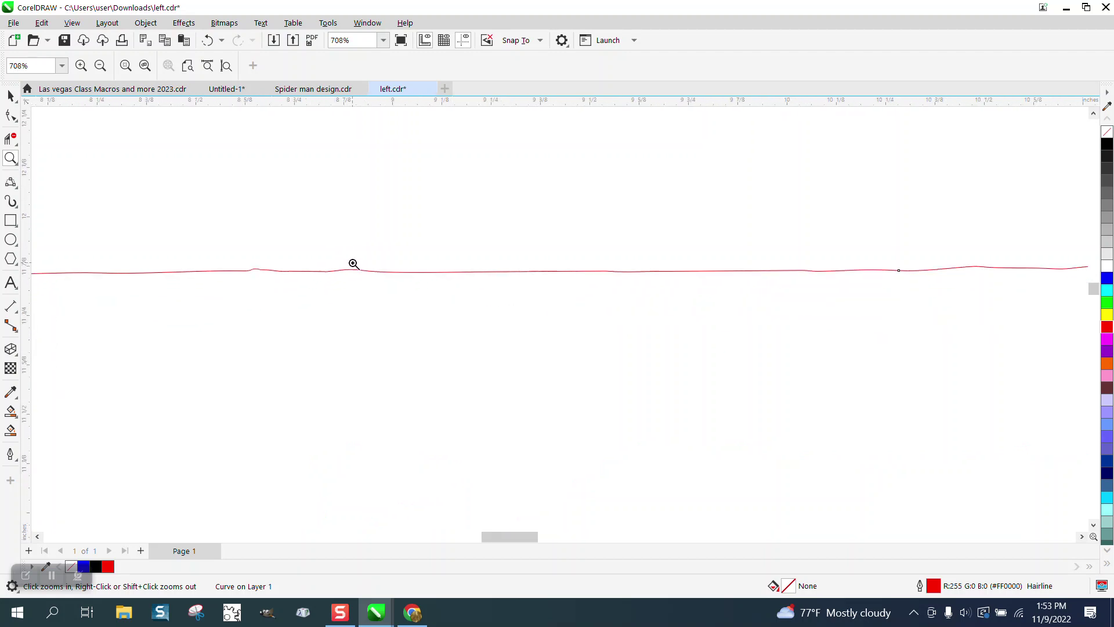
scroll(354, 264, down, 3)
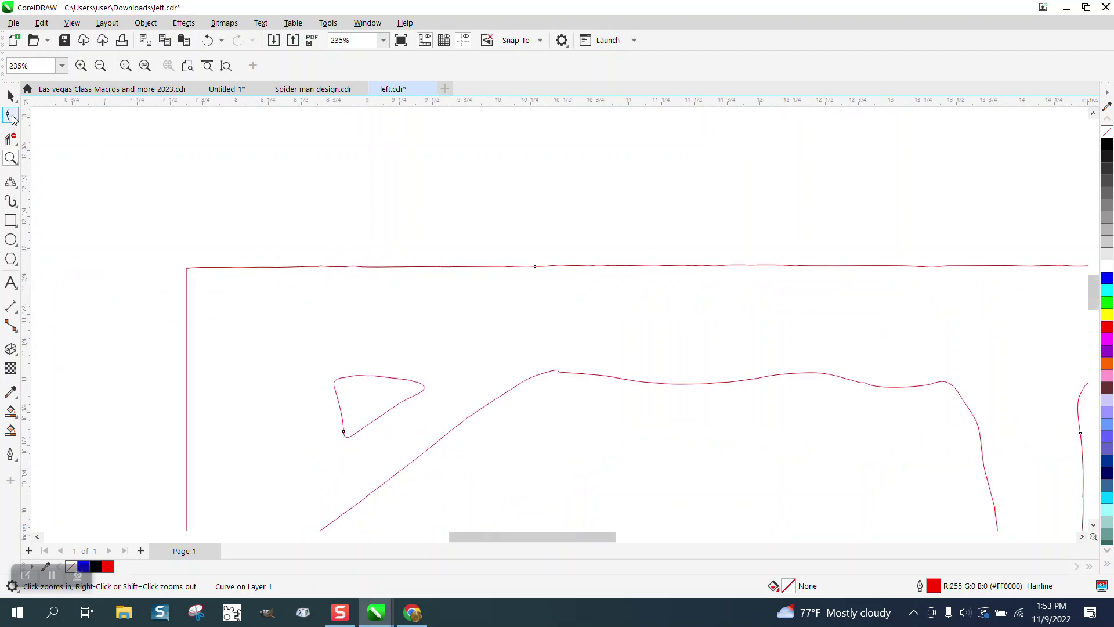
Delete the top-edge nodes and convert the span between the top corners To Line
click(11, 116)
scroll(217, 212, down, 1)
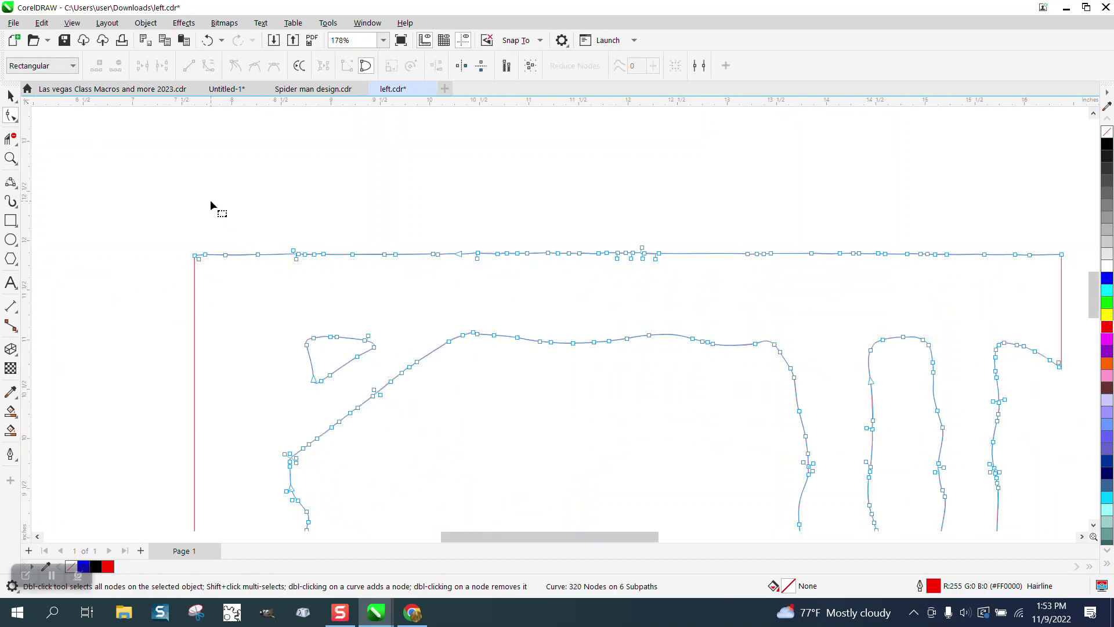
scroll(210, 200, down, 1)
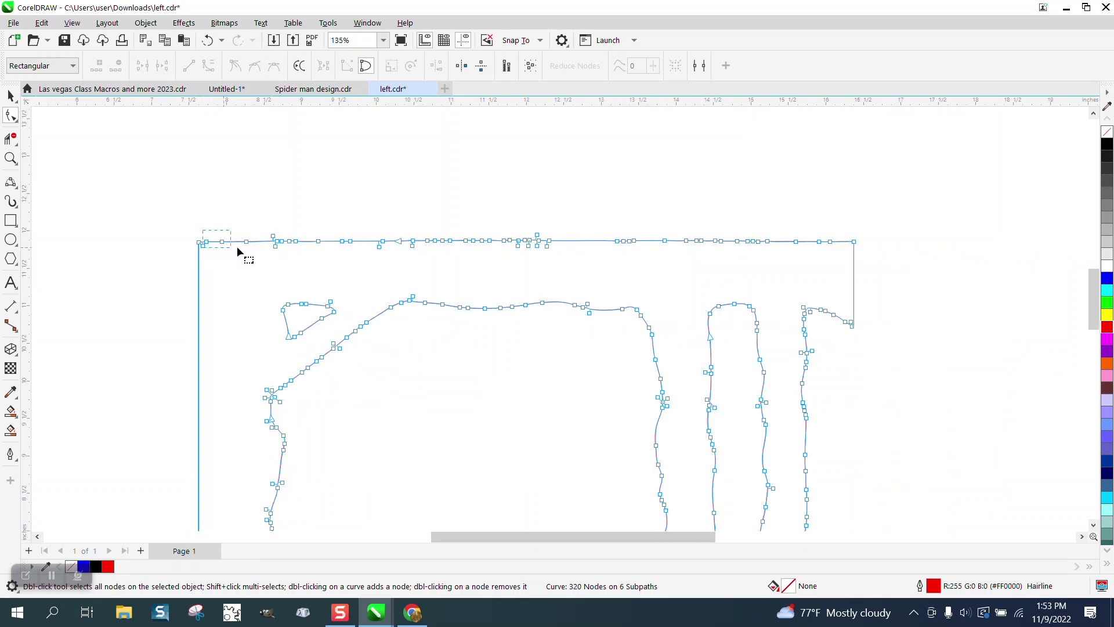
drag(601, 253, 840, 259)
key(Delete)
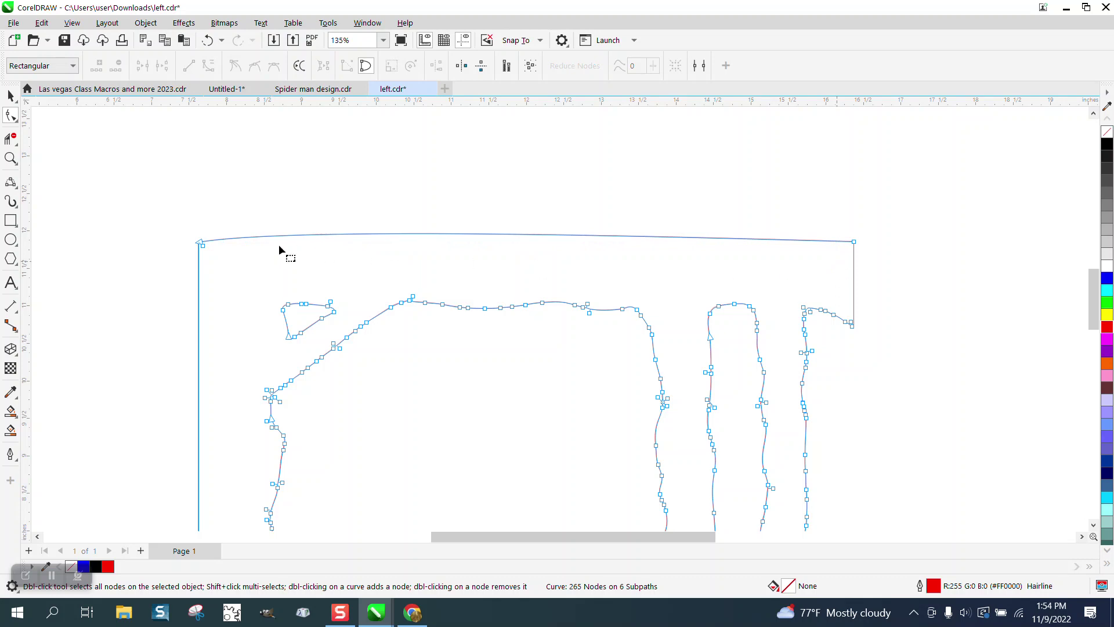
click(199, 243)
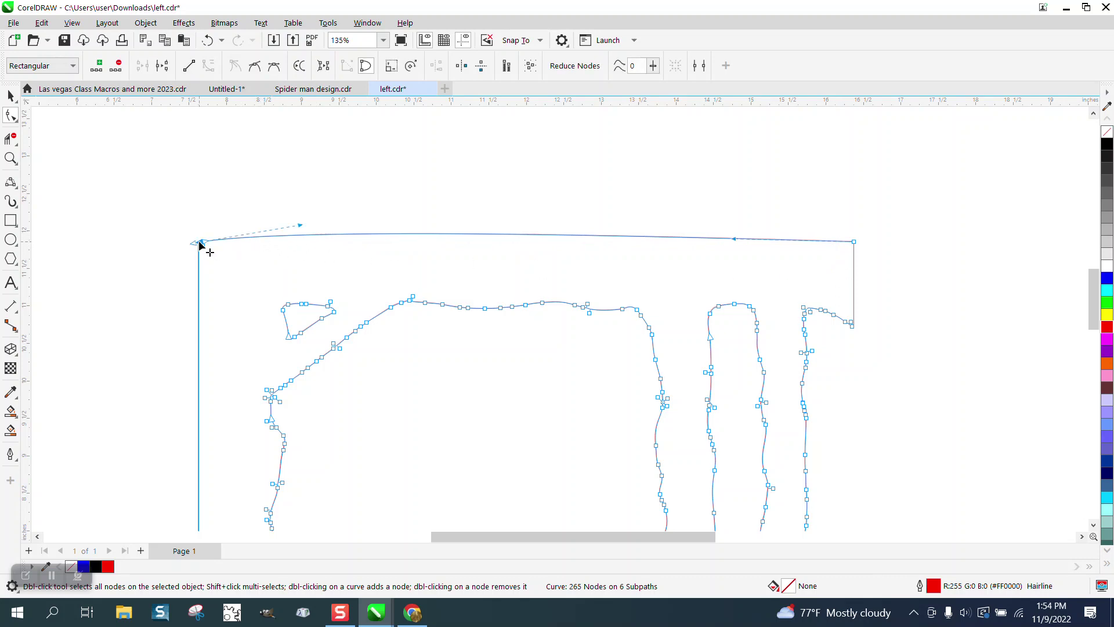
click(855, 242)
right_click(855, 243)
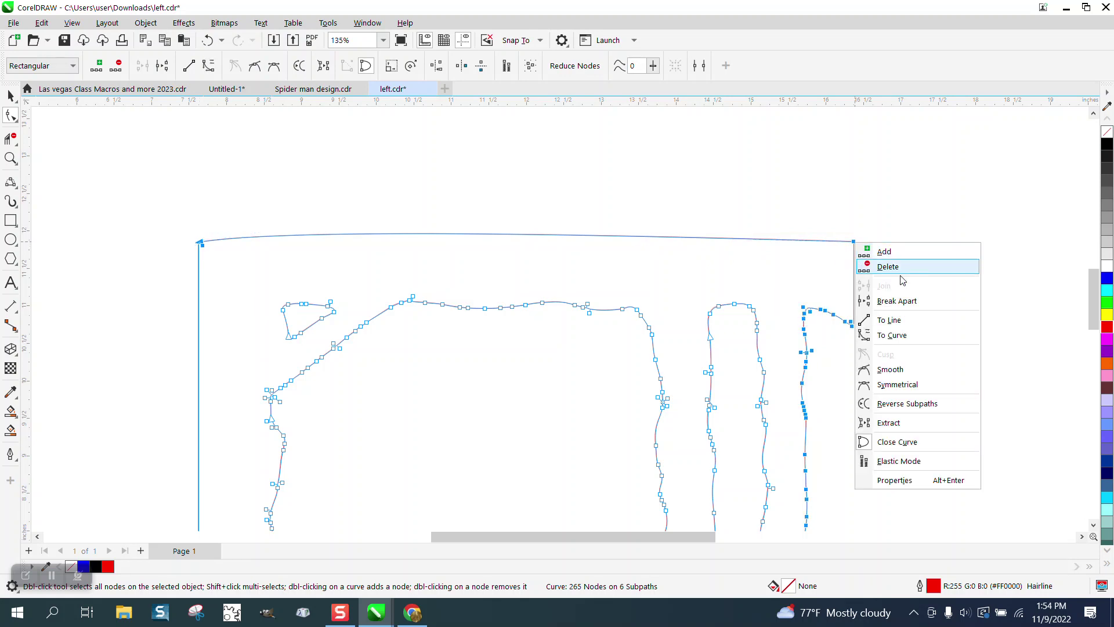
click(892, 324)
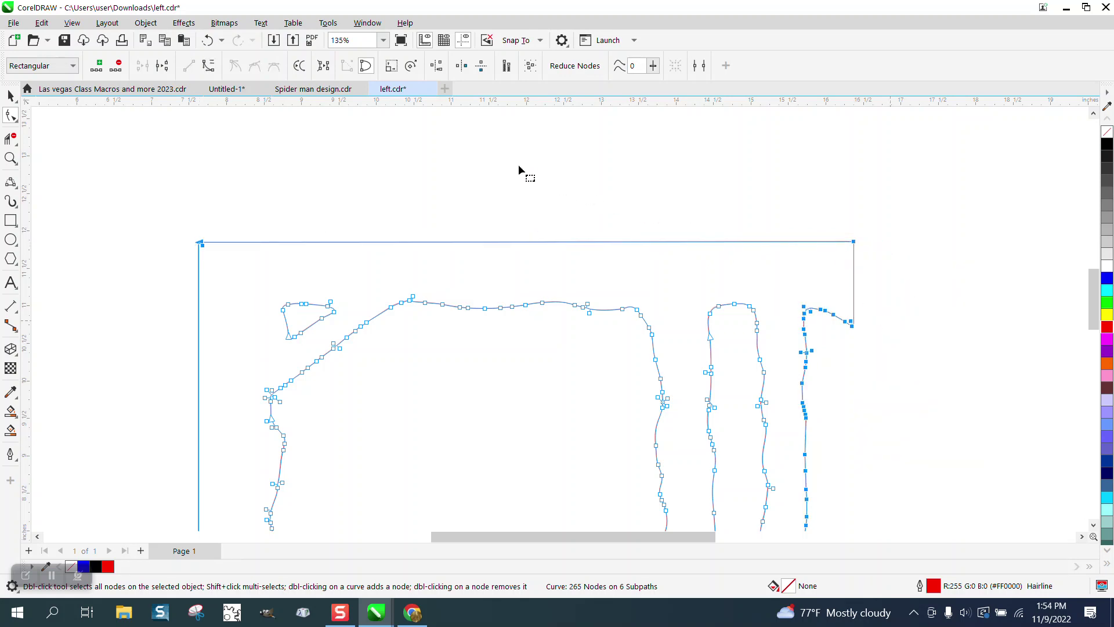
scroll(500, 162, down, 3)
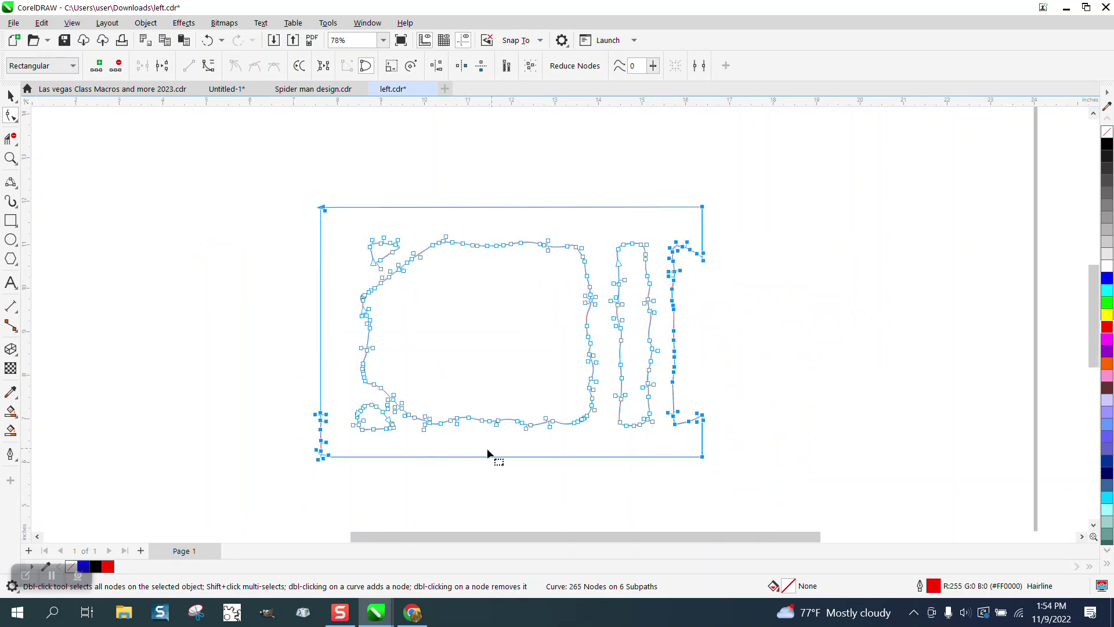
Delete the stray nodes at the bottom-left corner and along the left edge
click(10, 157)
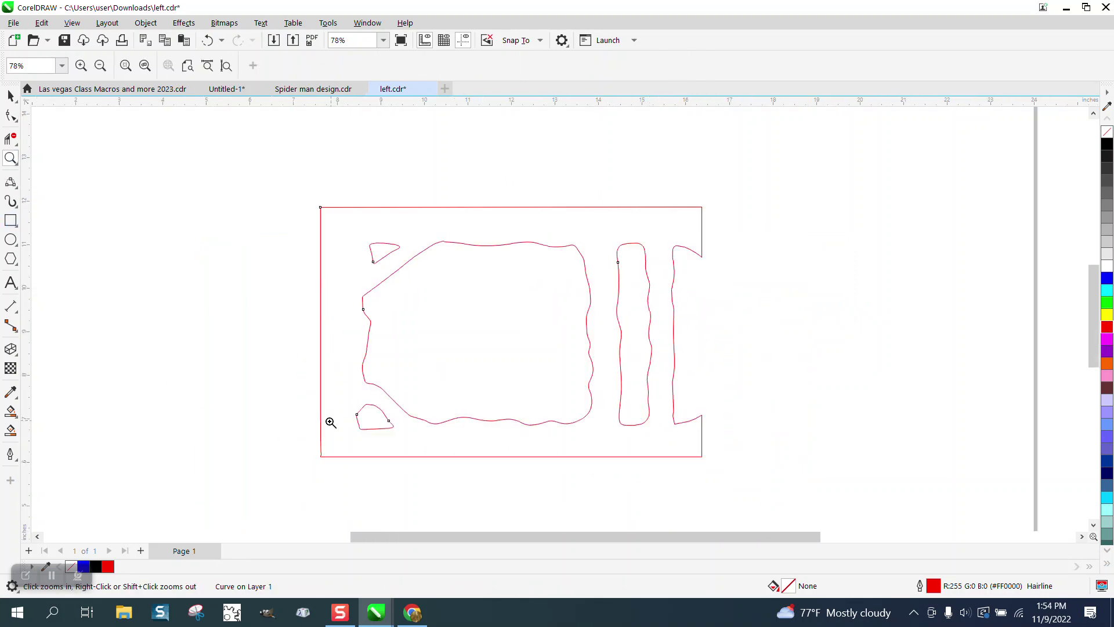
drag(309, 434, 378, 462)
key(F10)
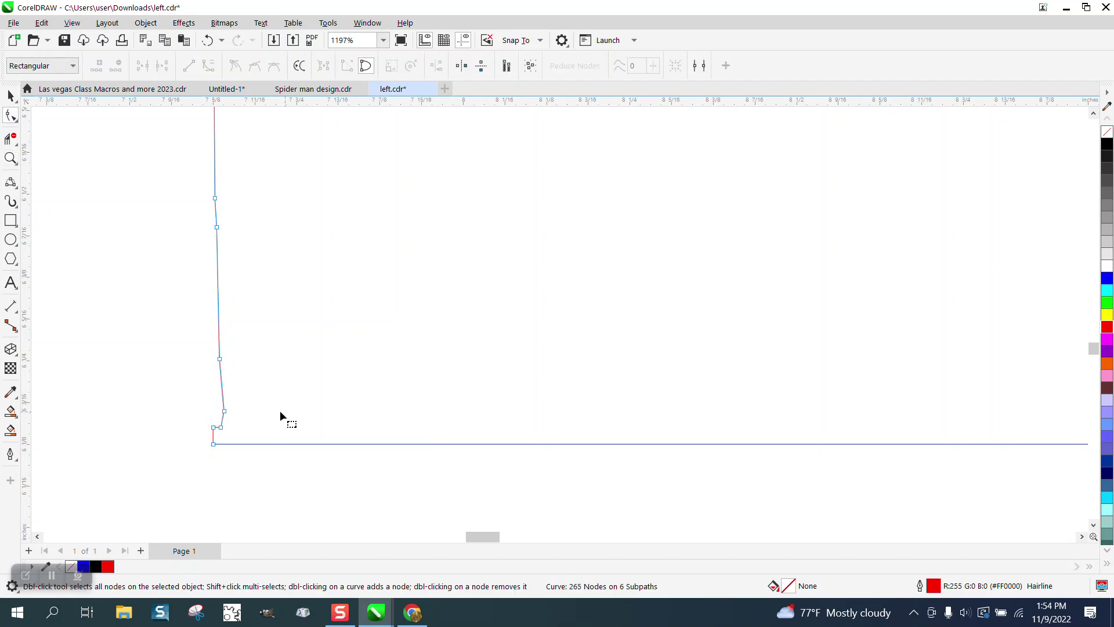
scroll(263, 406, down, 2)
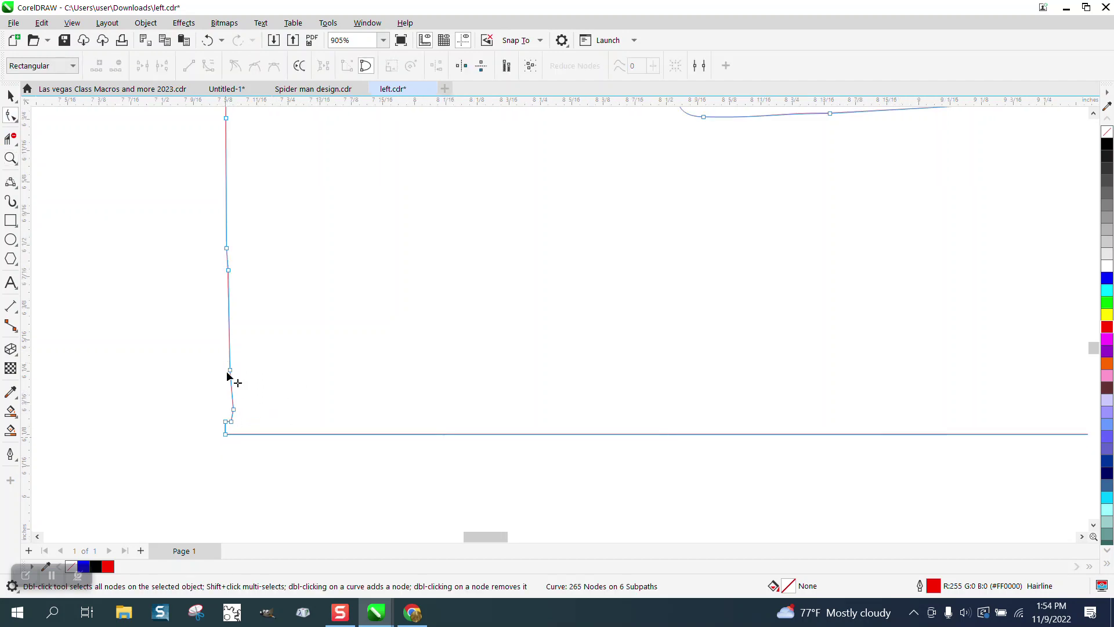
drag(219, 432, 219, 431)
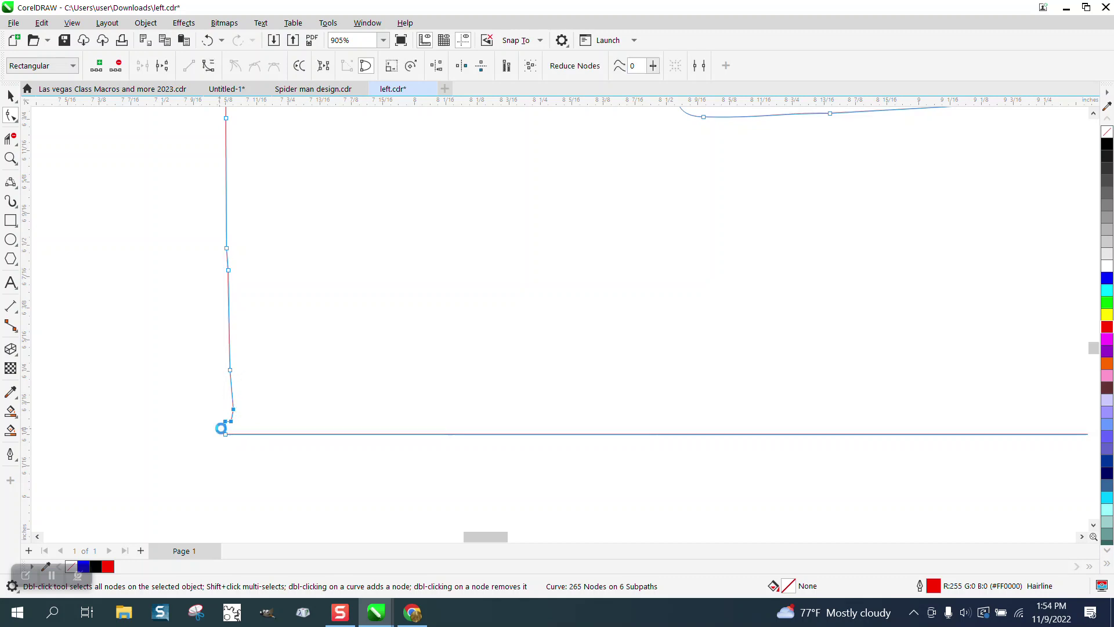
key(Delete)
scroll(279, 429, down, 1)
drag(286, 273, 196, 401)
key(Delete)
scroll(195, 399, down, 4)
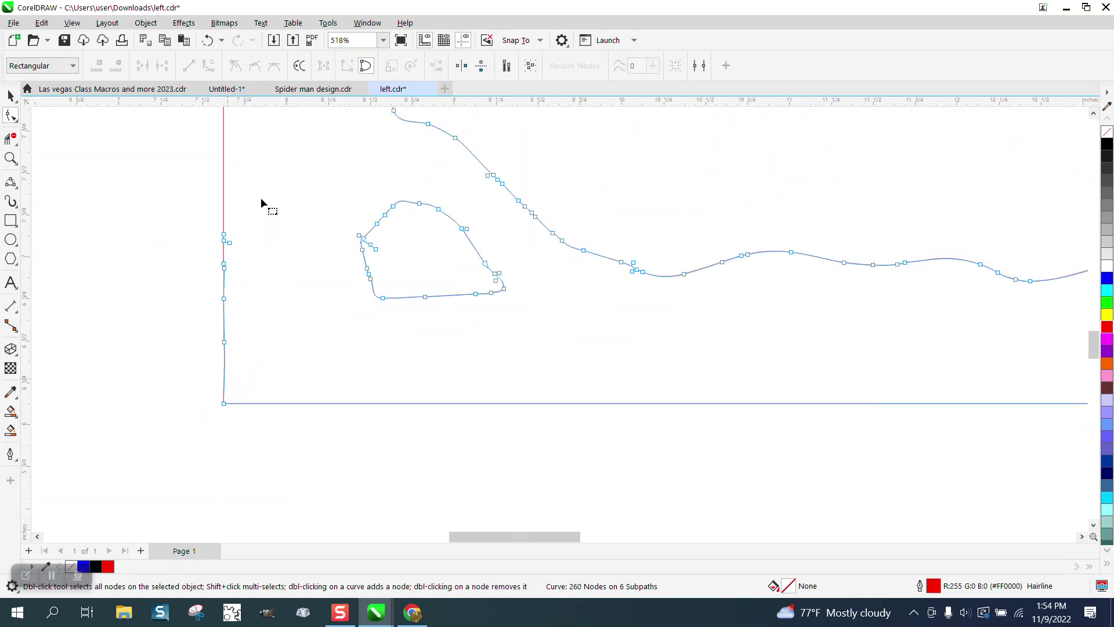
drag(261, 203, 203, 378)
key(Delete)
scroll(211, 373, down, 4)
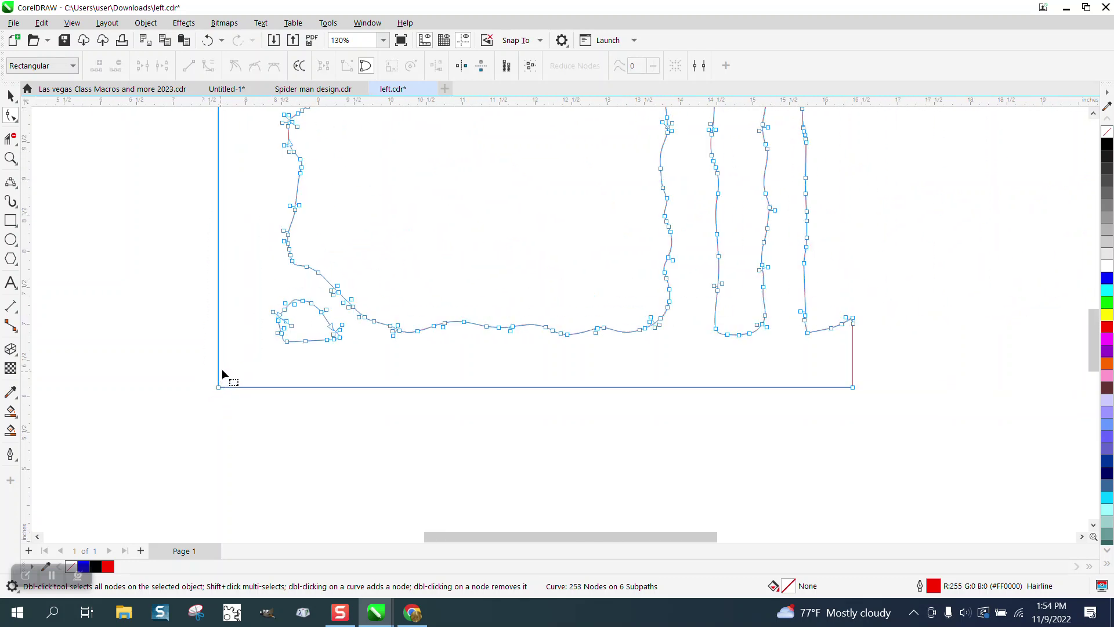
scroll(232, 364, down, 3)
Remove the extra top-left corner node and convert the left edge To Line
click(11, 158)
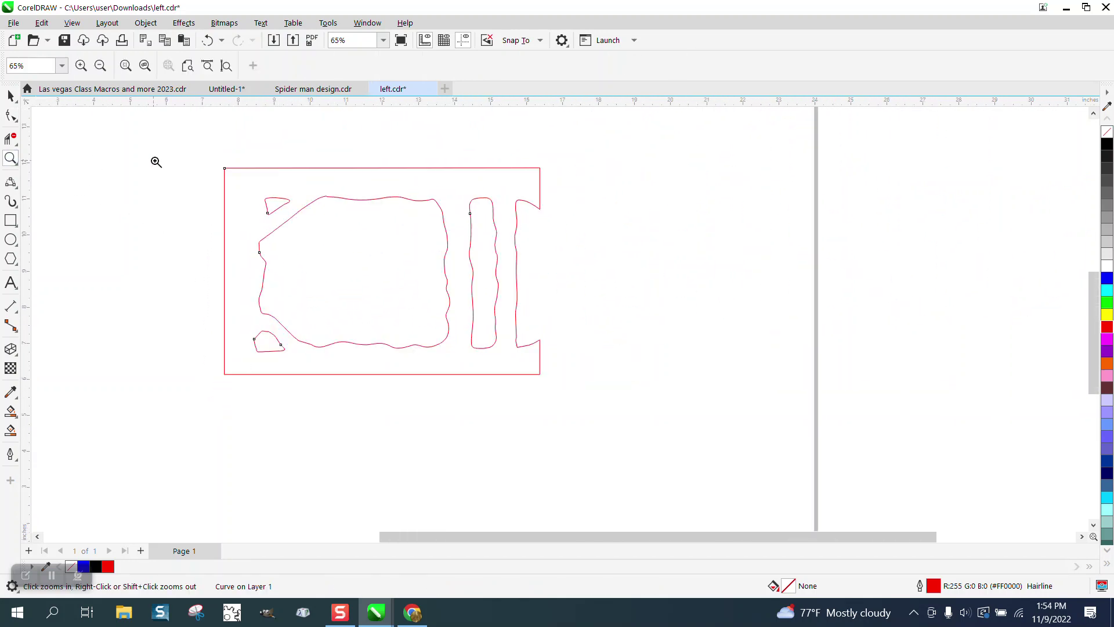
drag(201, 161, 406, 242)
click(10, 115)
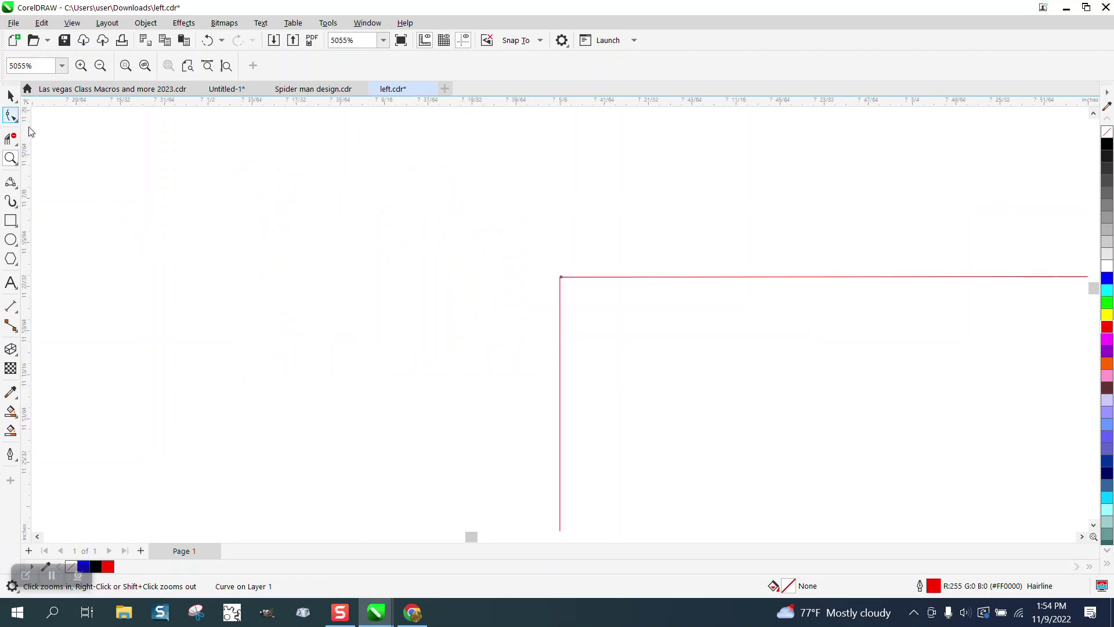
click(565, 283)
key(Delete)
scroll(519, 257, down, 5)
scroll(520, 257, down, 5)
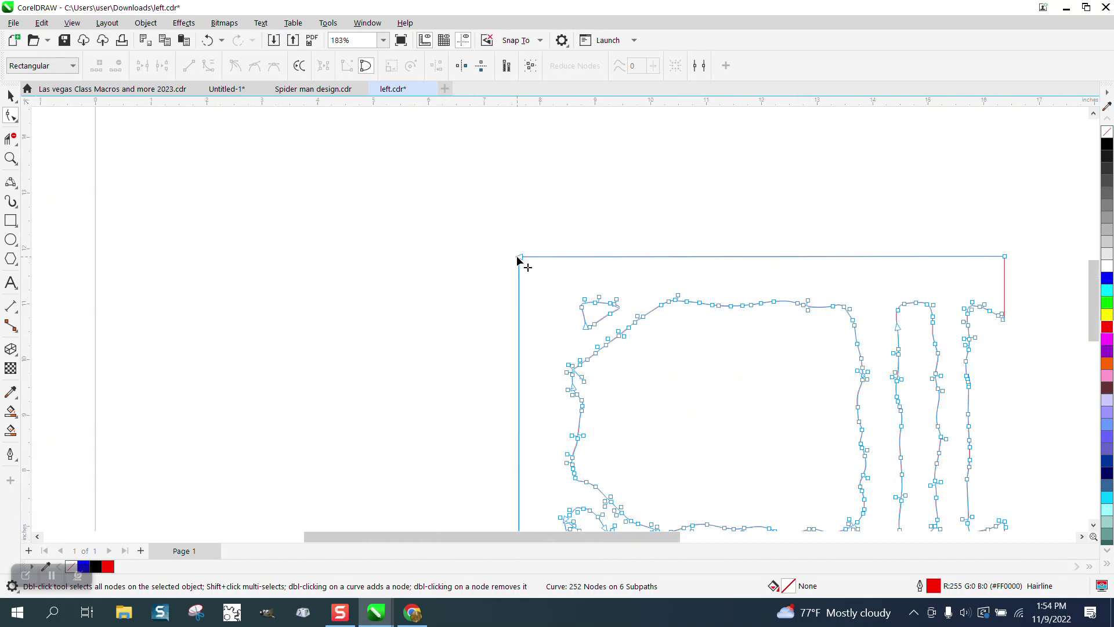
drag(510, 243, 526, 454)
right_click(520, 444)
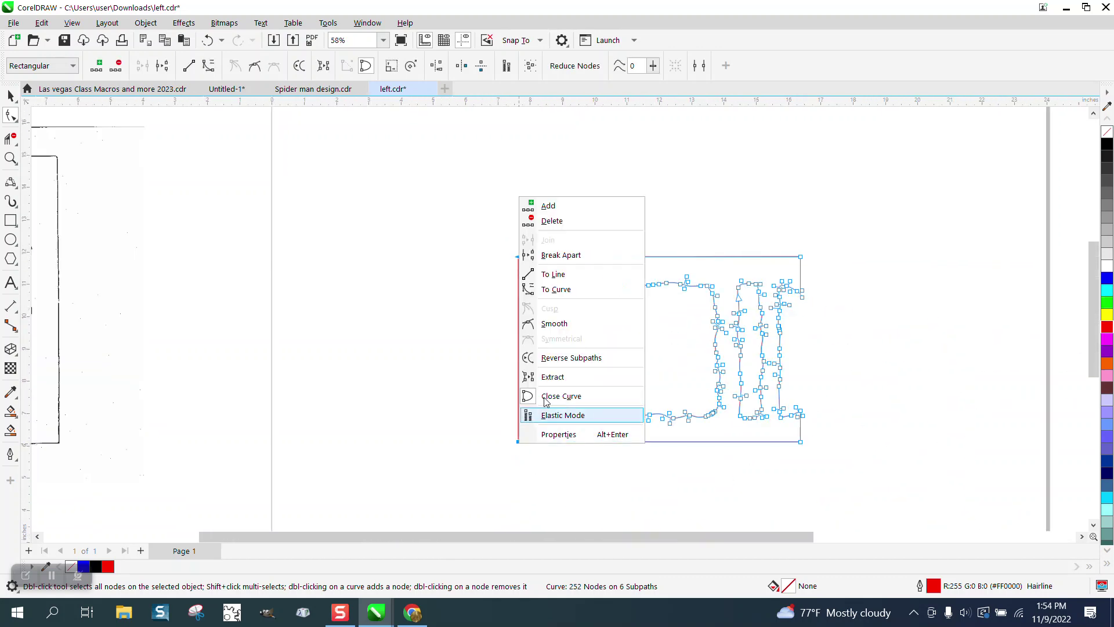
click(558, 276)
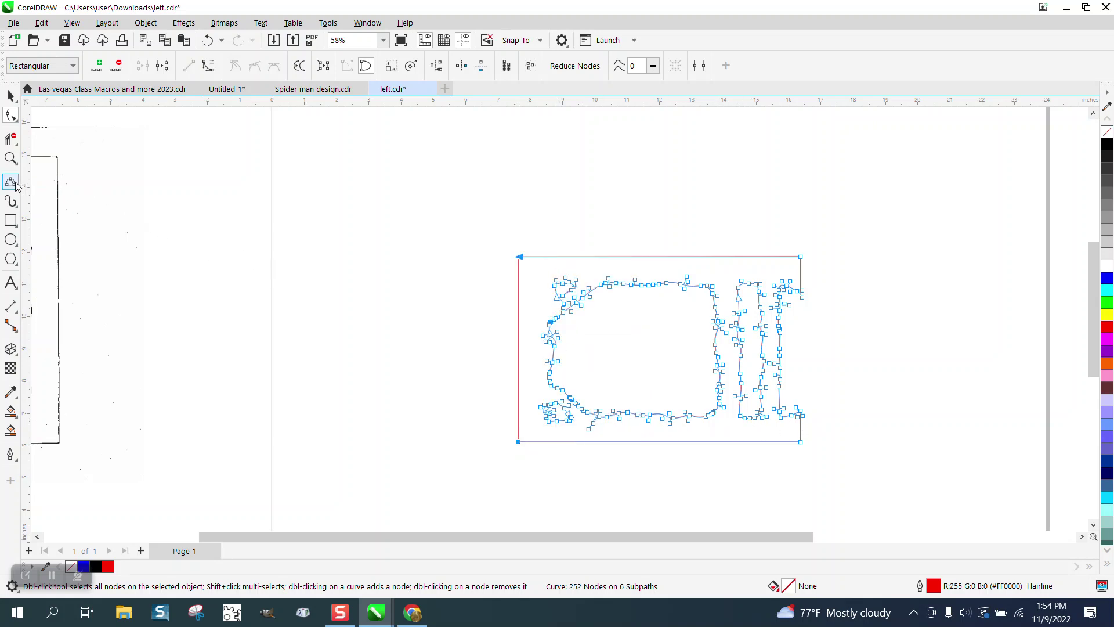
Delete the stray nodes at the small notch and along the right-side curve
click(10, 158)
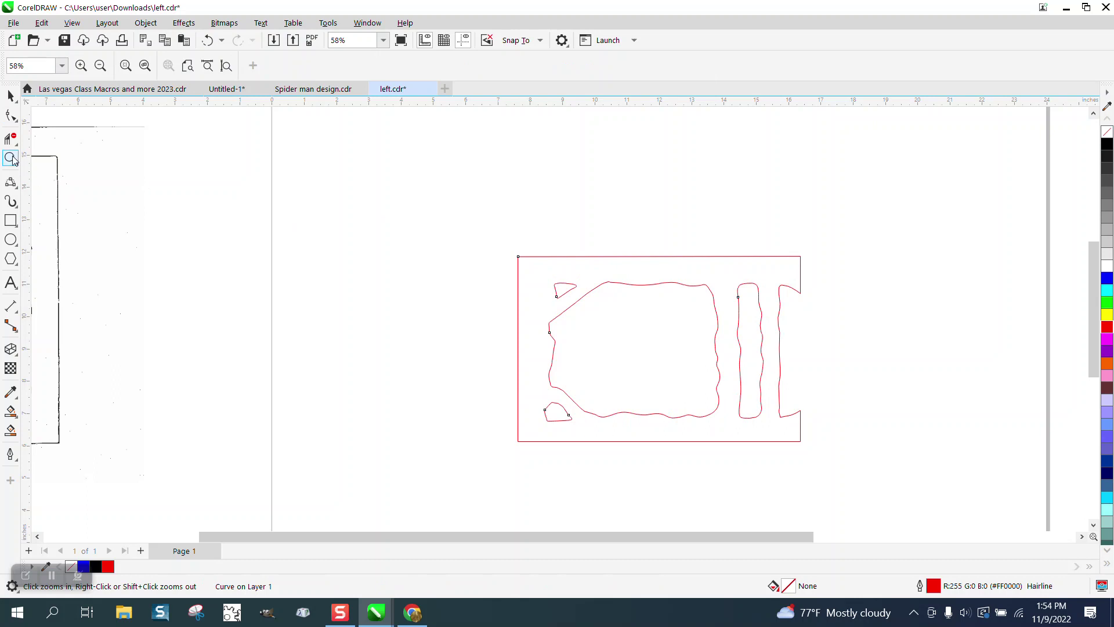
mouse_move(524, 260)
mouse_down()
mouse_move(858, 441)
mouse_move(881, 474)
mouse_up()
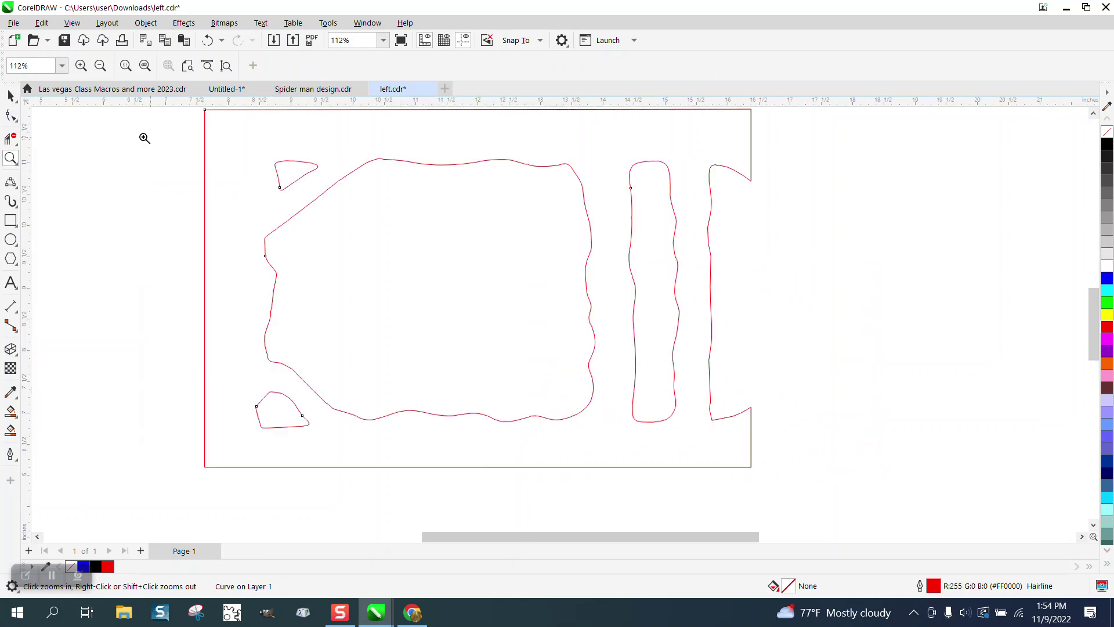
click(10, 115)
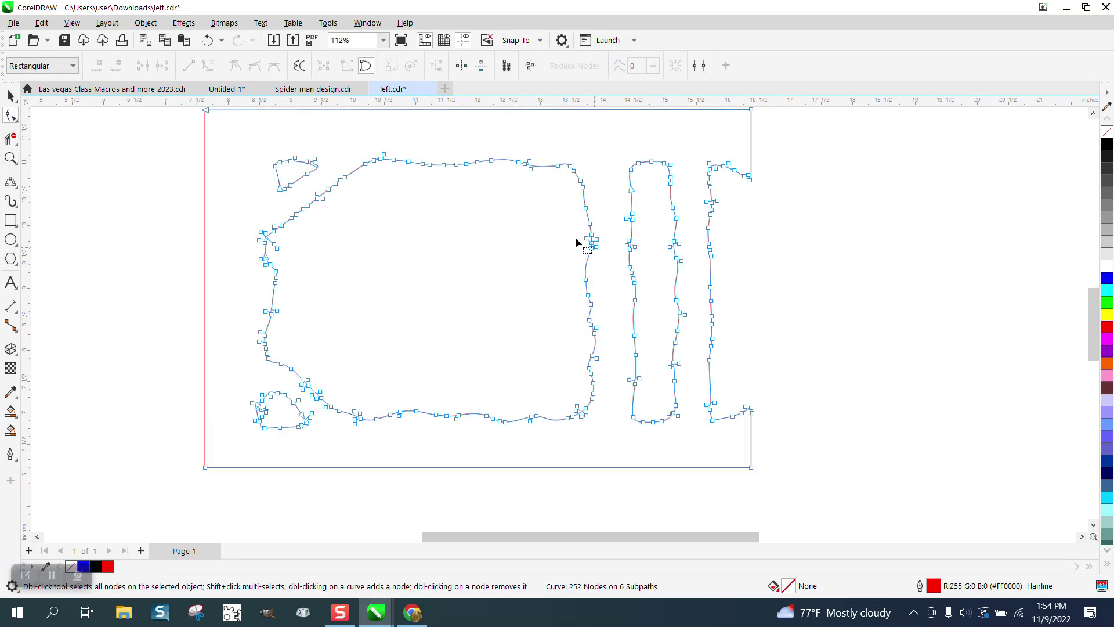
click(10, 159)
drag(572, 219, 616, 262)
drag(506, 293, 619, 412)
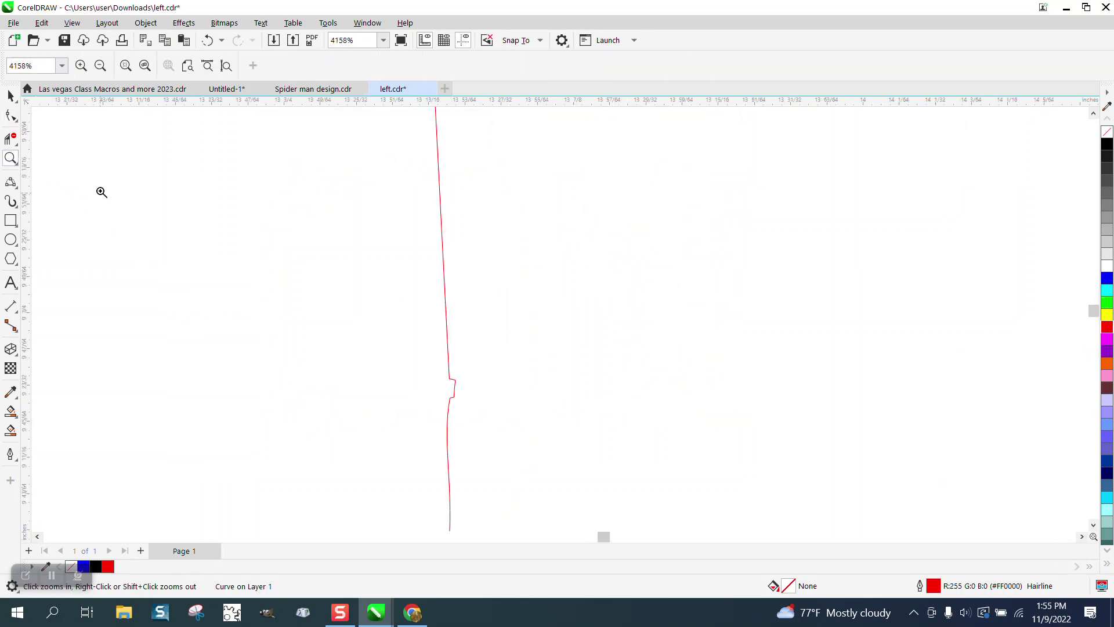
click(9, 115)
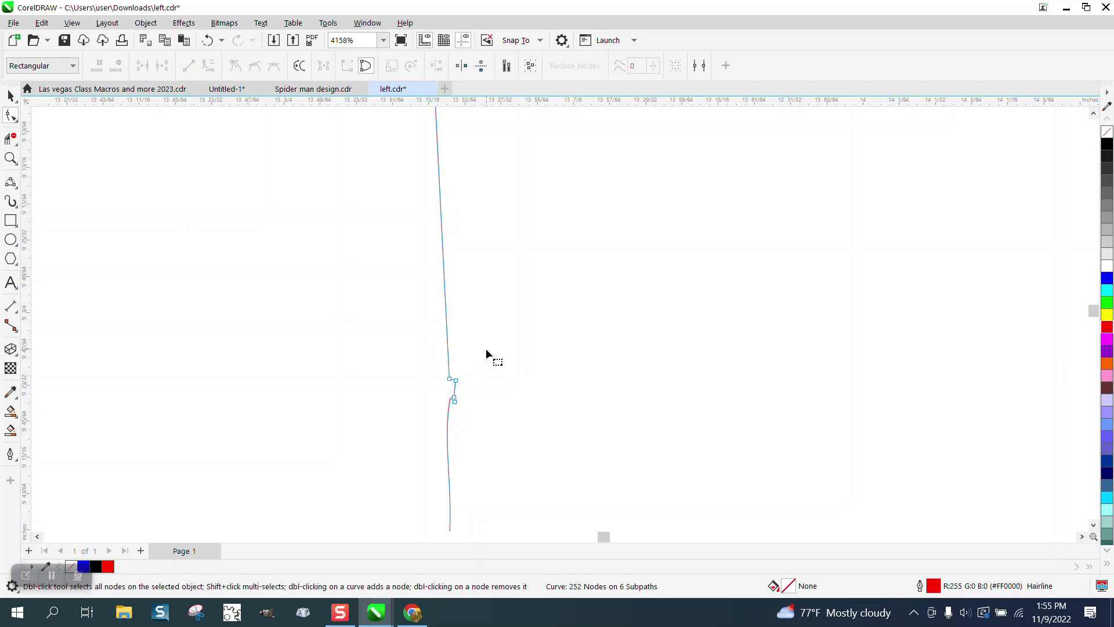
drag(397, 445, 395, 444)
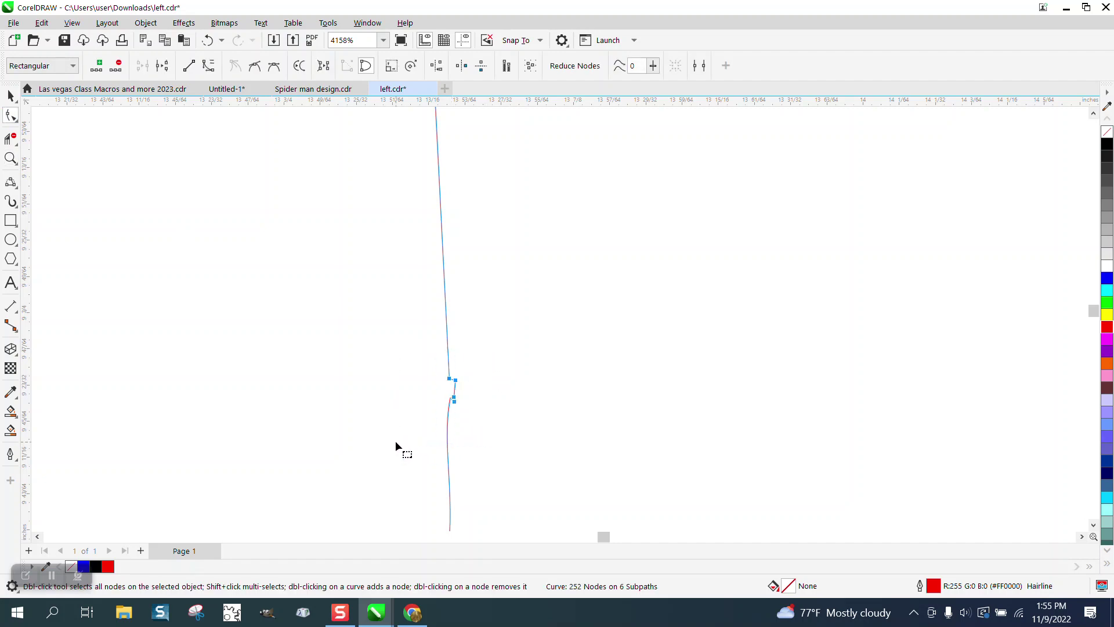
key(Delete)
scroll(339, 340, down, 5)
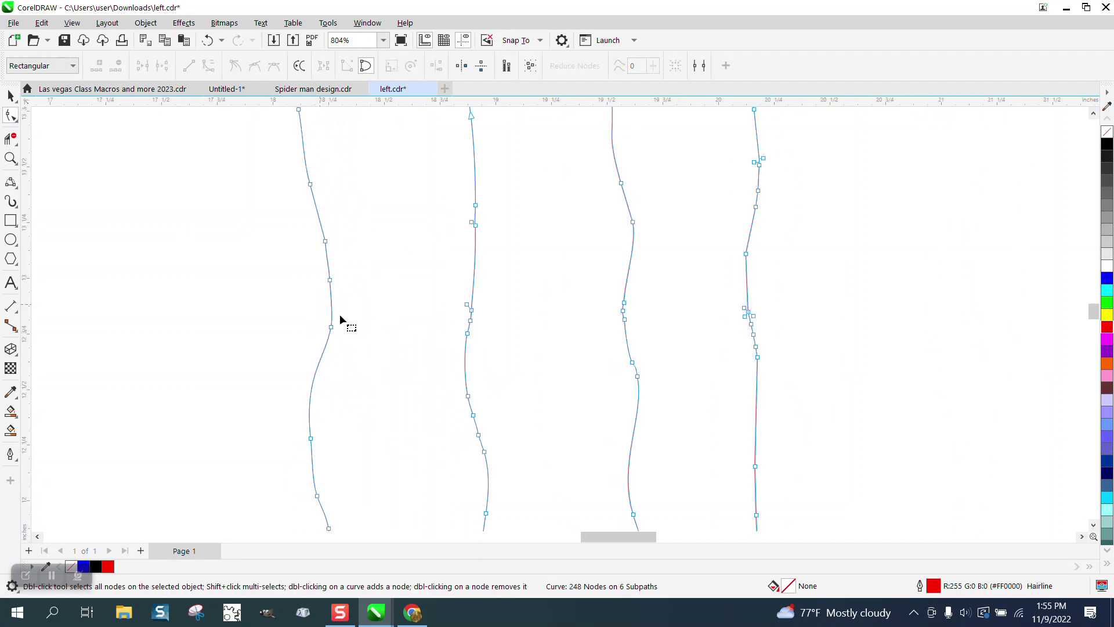
scroll(351, 320, down, 2)
drag(576, 364, 575, 363)
key(Delete)
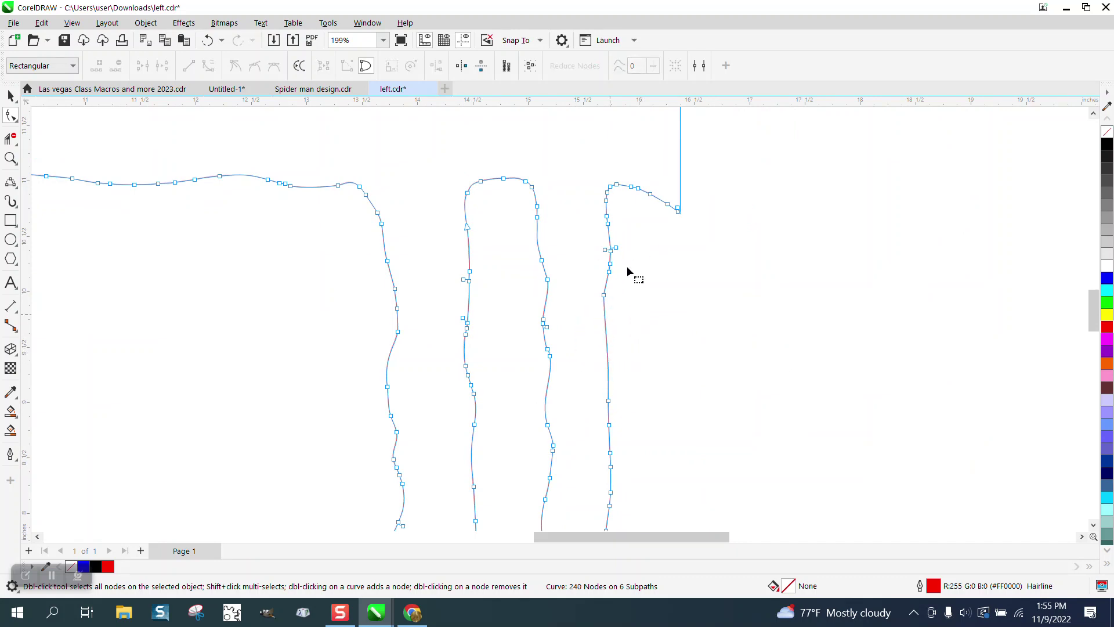
drag(621, 249, 575, 256)
key(Delete)
Delete the extra nodes on the top-right hook so it becomes a simple arc
click(11, 158)
drag(576, 169, 853, 276)
click(7, 113)
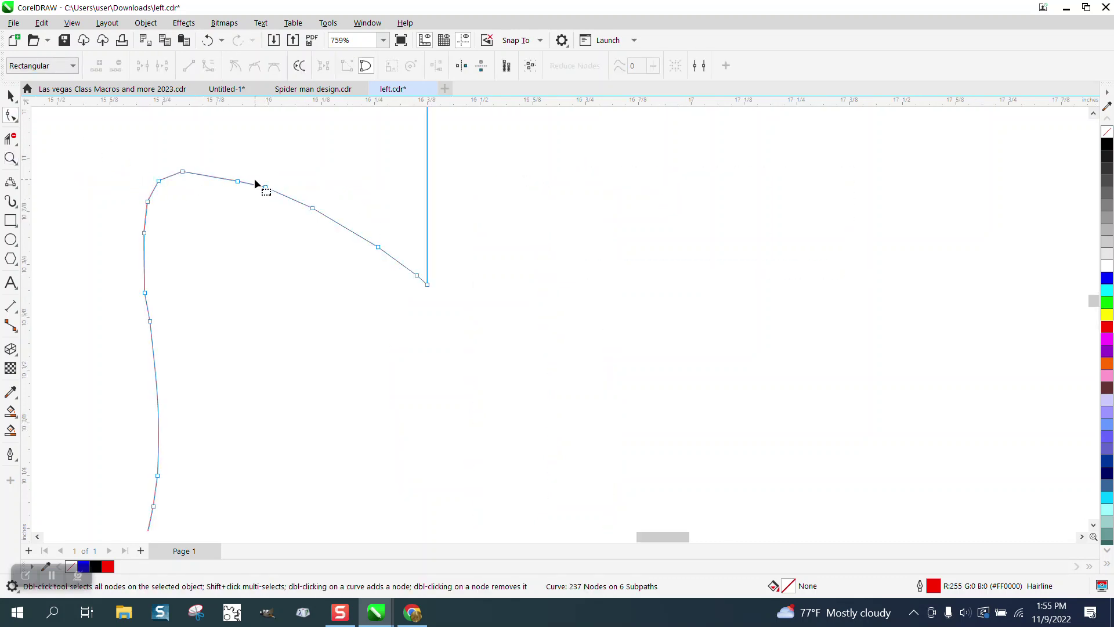
click(159, 181)
key(Delete)
click(147, 201)
key(Delete)
click(182, 173)
key(Delete)
drag(116, 162, 422, 340)
drag(304, 182, 422, 313)
key(Delete)
Convert the hook segment To Curve, remove its extra node, and bend it into a rounded arc
click(238, 182)
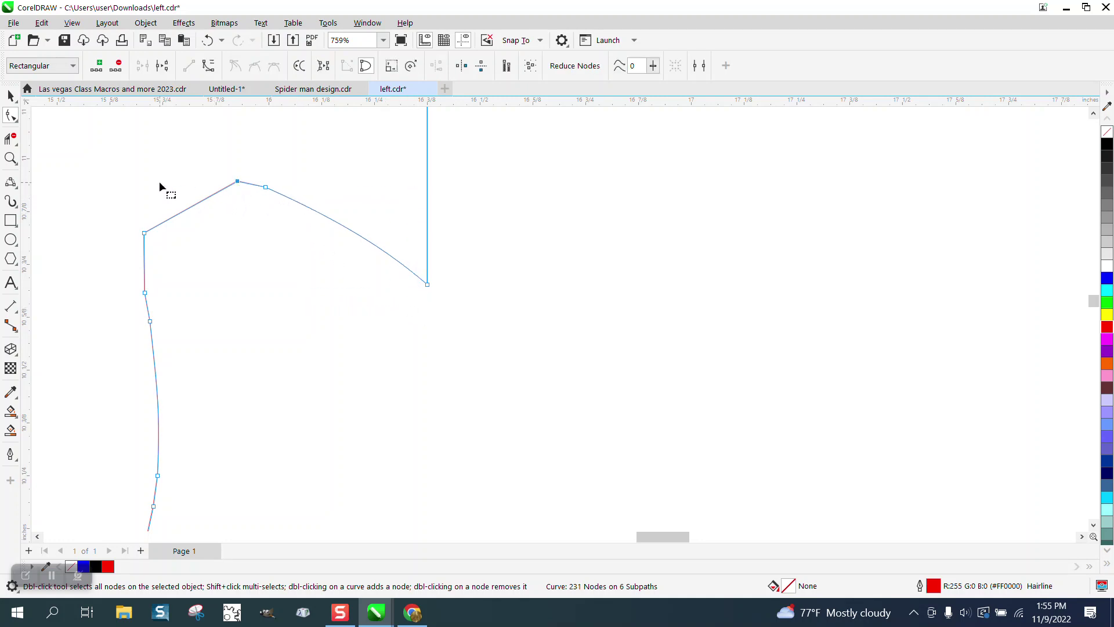
right_click(269, 191)
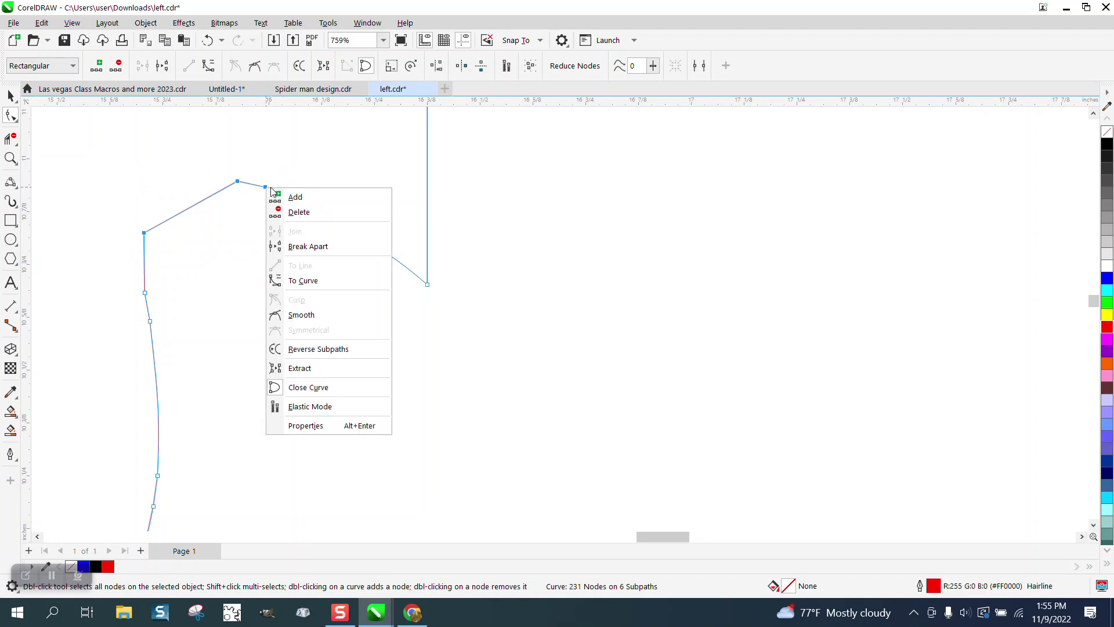
click(302, 279)
click(266, 187)
key(Delete)
click(237, 182)
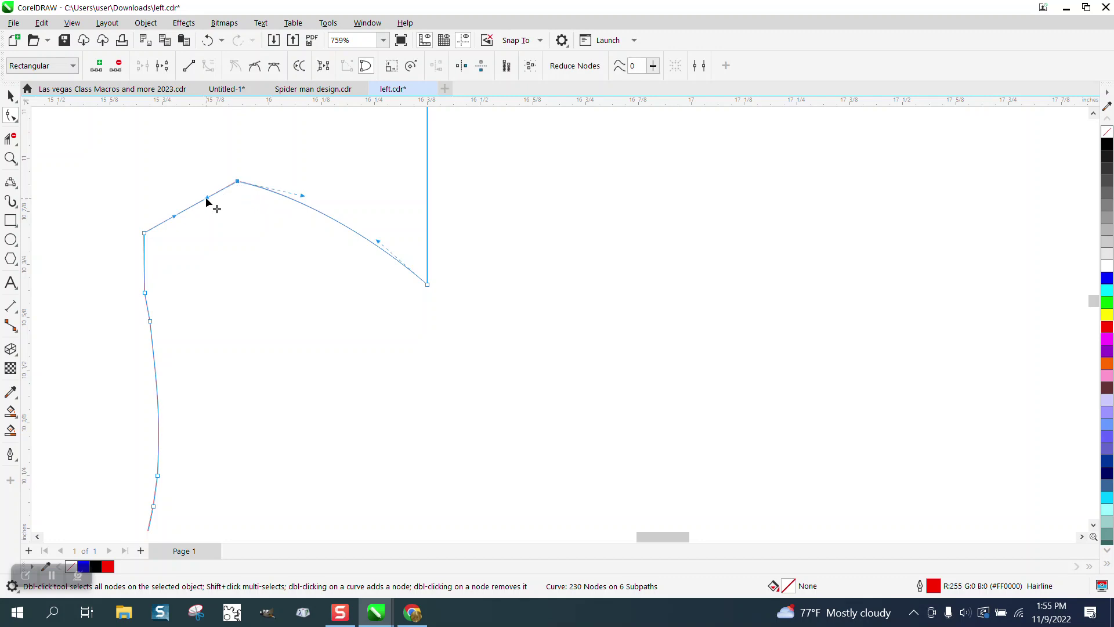
drag(207, 201, 154, 207)
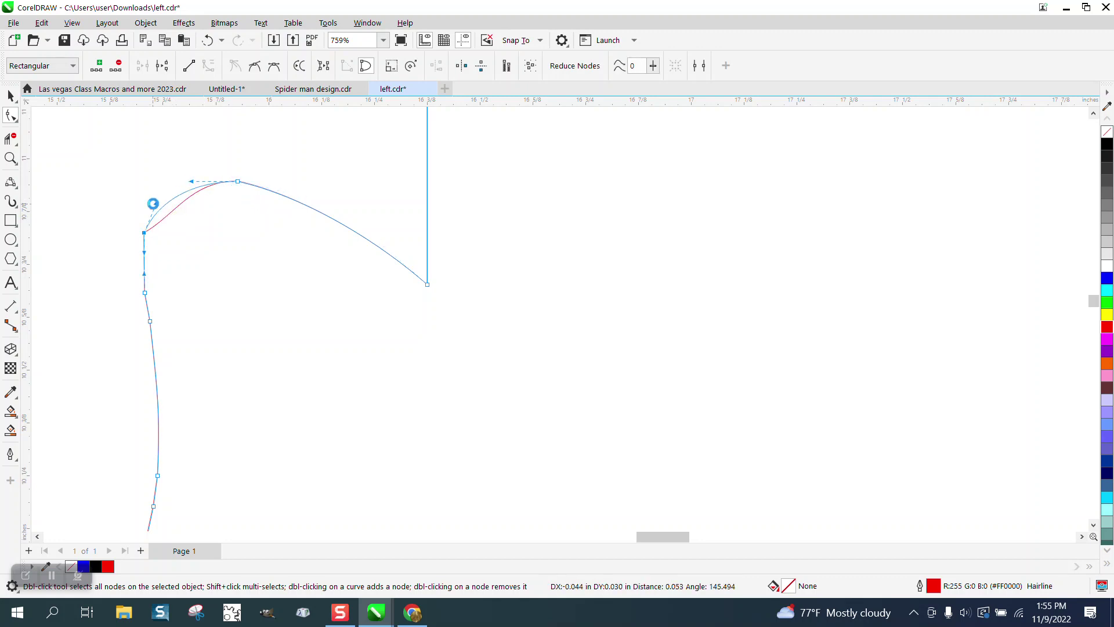
drag(154, 205, 155, 204)
scroll(380, 260, down, 6)
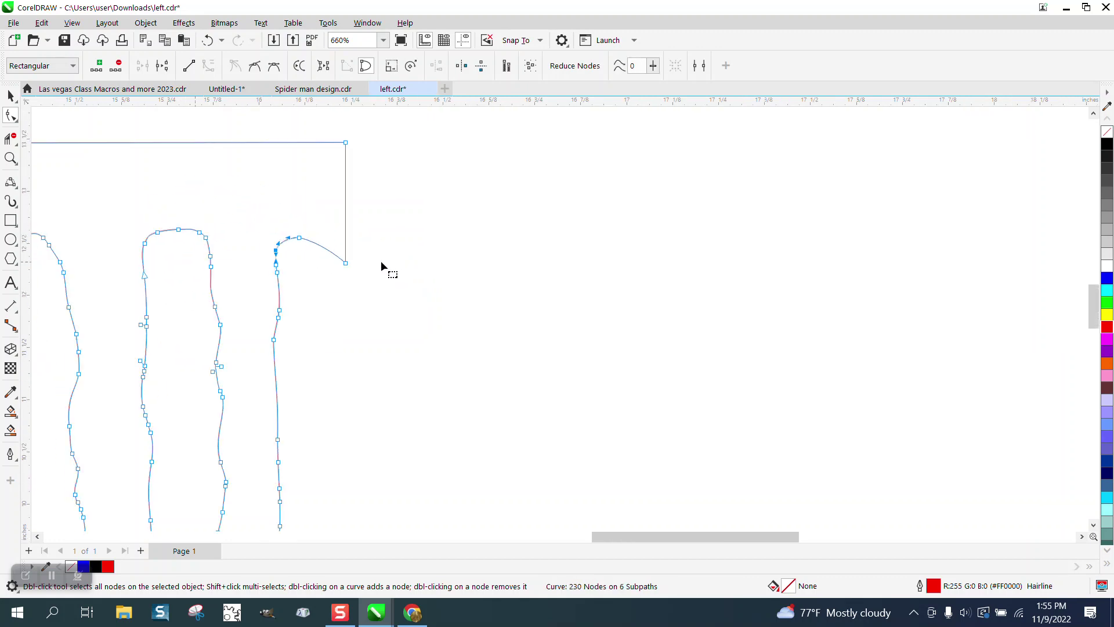
Delete stray nodes at the lower-right inner corner and reshape that segment into a smooth curve
click(10, 158)
drag(449, 448, 449, 447)
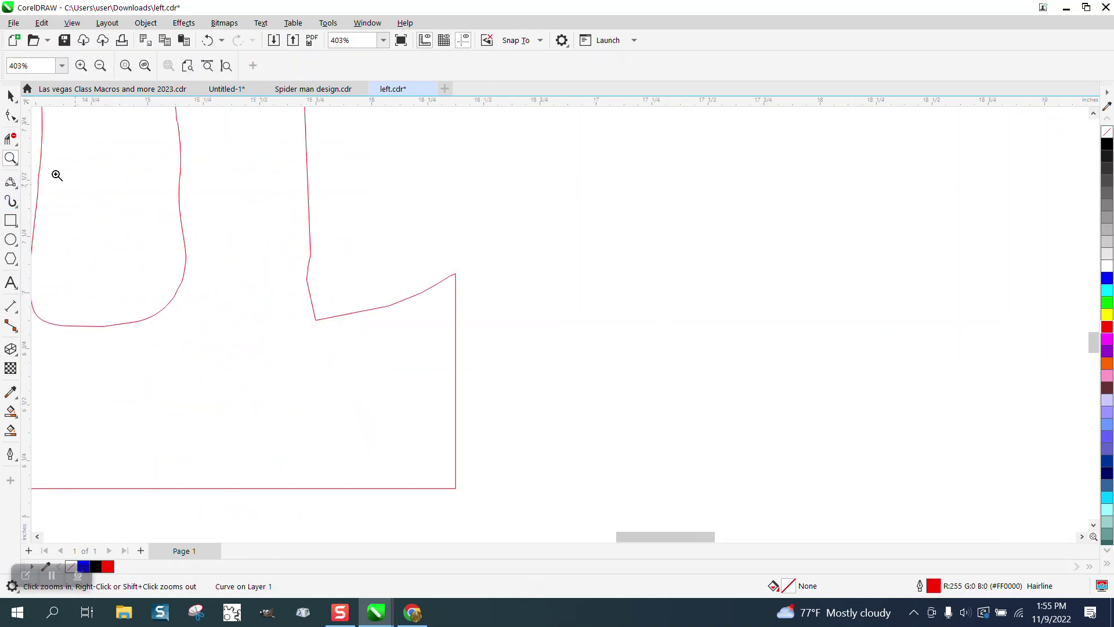
click(11, 115)
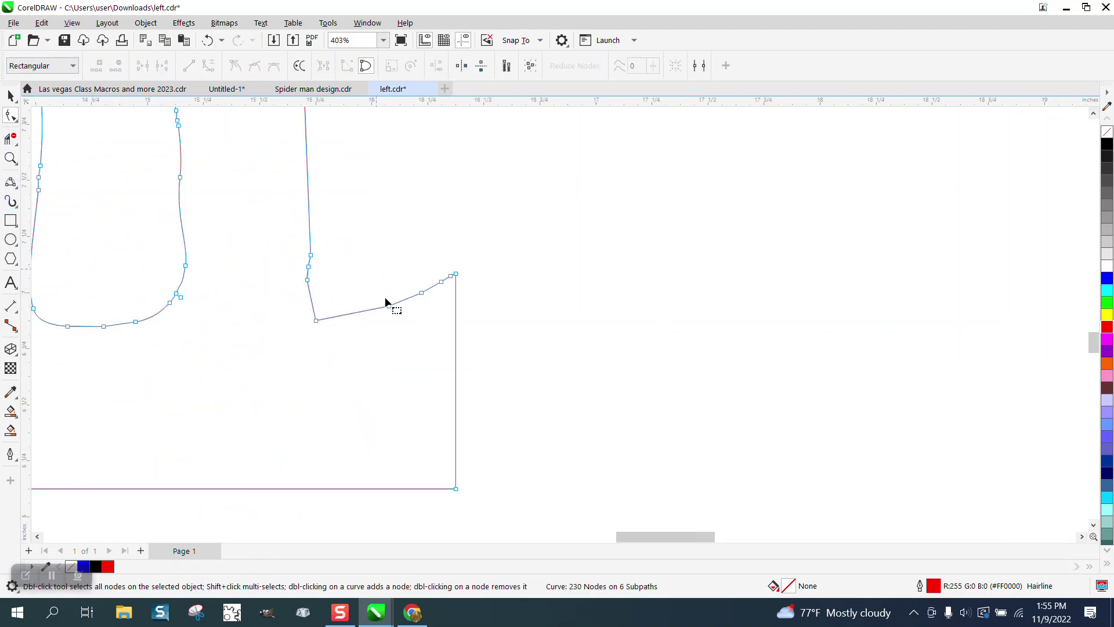
drag(442, 315, 442, 314)
key(Delete)
click(451, 276)
key(Delete)
click(316, 321)
drag(390, 302, 331, 287)
key(Delete)
click(316, 320)
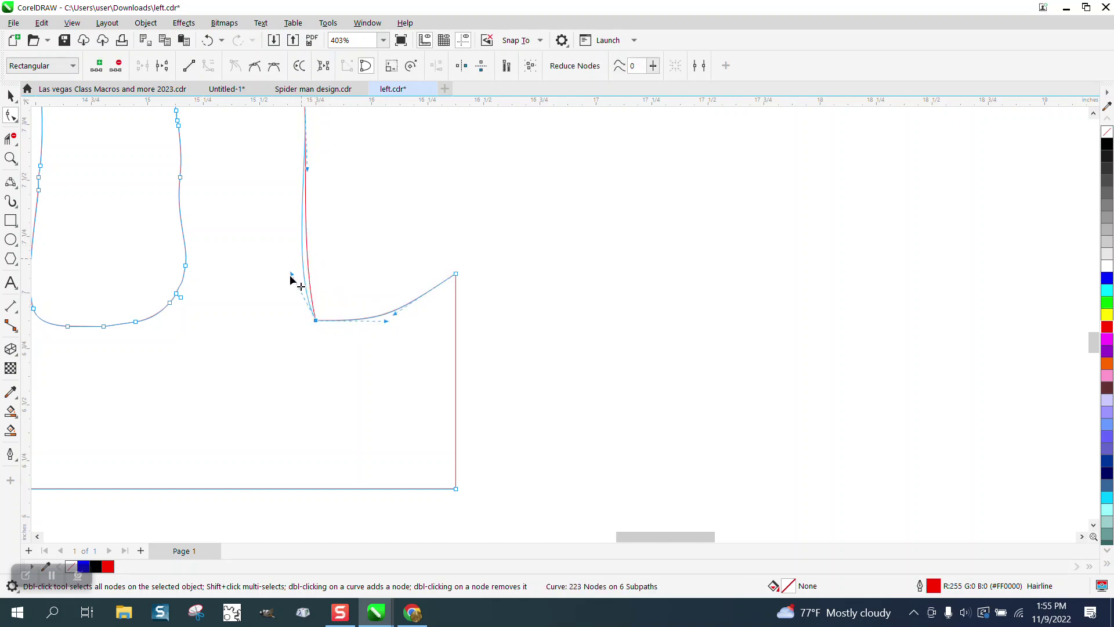
scroll(406, 359, down, 4)
scroll(410, 376, down, 1)
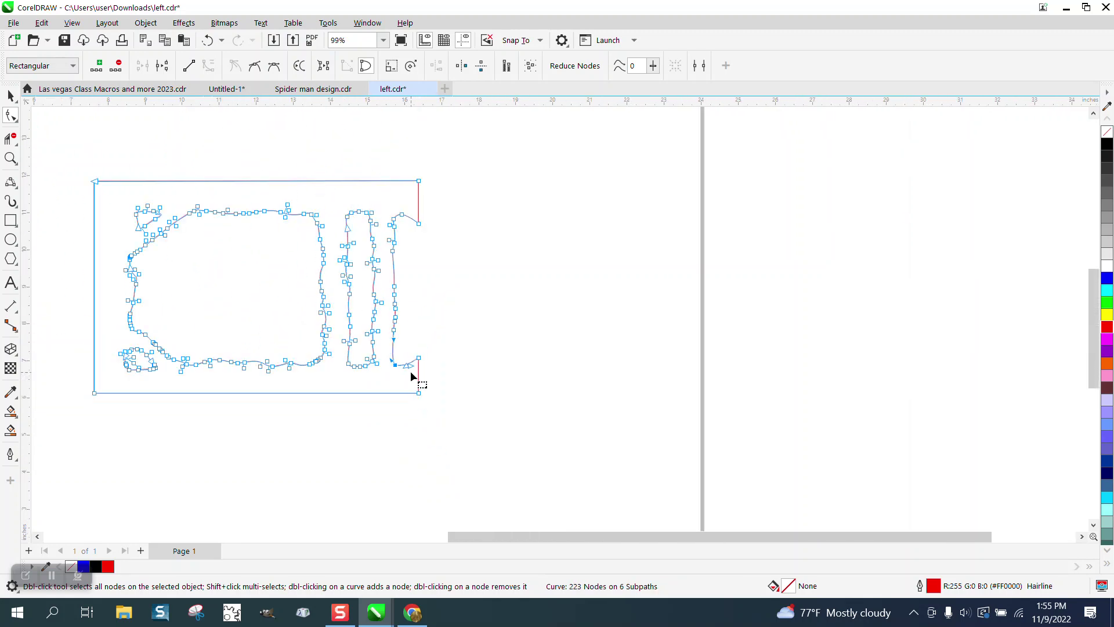
With the Smooth tool, smooth the large window's left edge, bottom-left loop and top triangle
click(10, 158)
drag(129, 282, 428, 423)
click(15, 120)
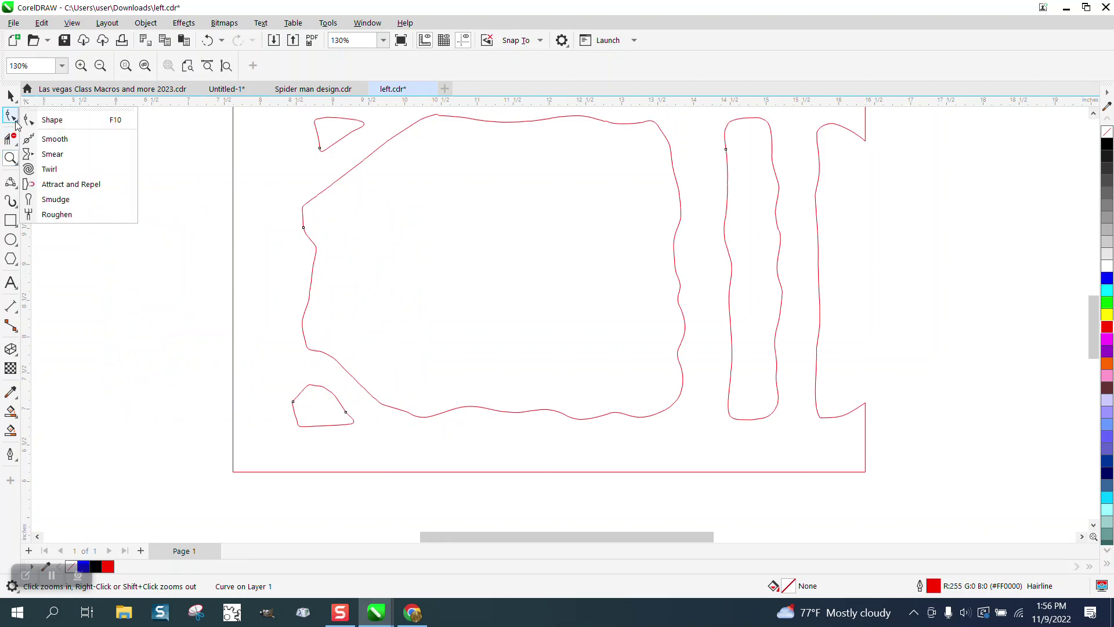
click(63, 137)
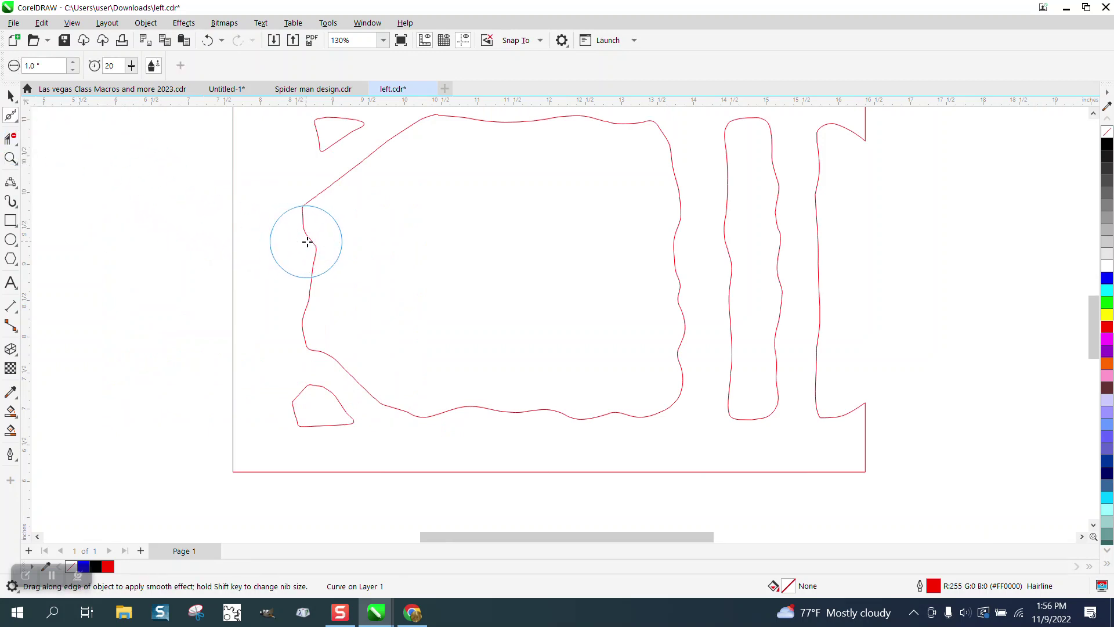
mouse_move(316, 243)
mouse_down()
mouse_move(326, 266)
mouse_move(301, 224)
mouse_move(307, 198)
mouse_move(423, 127)
mouse_move(632, 121)
mouse_move(674, 209)
mouse_move(680, 387)
mouse_move(610, 412)
mouse_move(438, 412)
mouse_move(373, 399)
mouse_move(315, 354)
mouse_move(324, 269)
mouse_move(306, 232)
mouse_up()
mouse_move(331, 385)
mouse_down()
mouse_move(309, 391)
mouse_move(301, 416)
mouse_move(353, 426)
mouse_move(293, 385)
mouse_move(325, 379)
mouse_up()
mouse_move(347, 138)
mouse_down()
mouse_move(355, 118)
mouse_move(317, 121)
mouse_move(319, 135)
mouse_up()
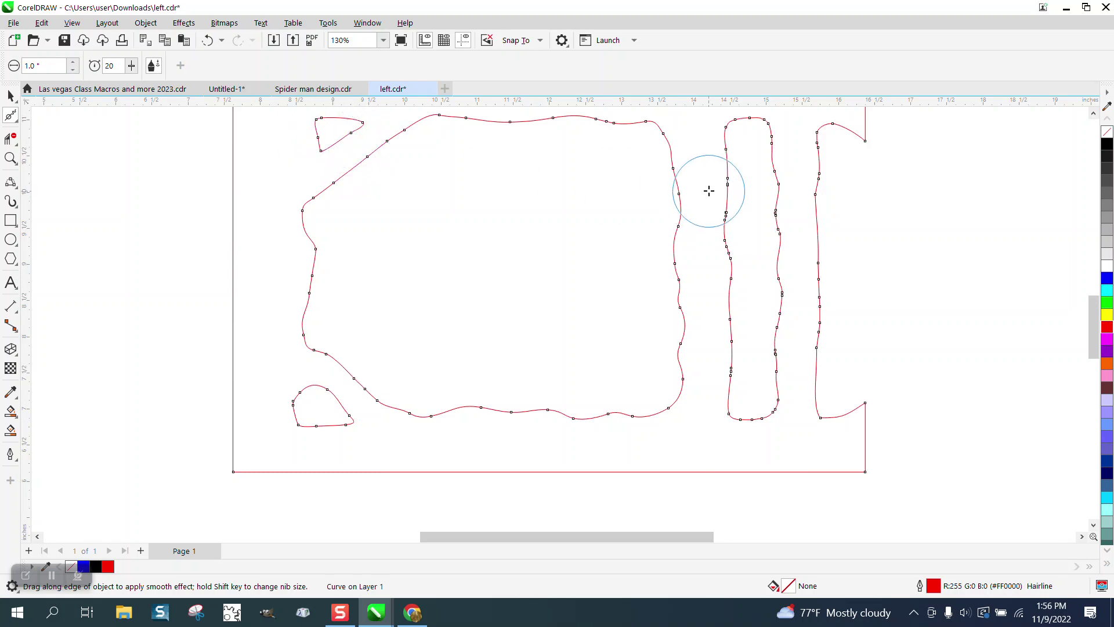
Smooth the large window's right and bottom edges and both edges of the middle strip
drag(674, 176, 674, 328)
drag(725, 223, 725, 186)
key(Escape)
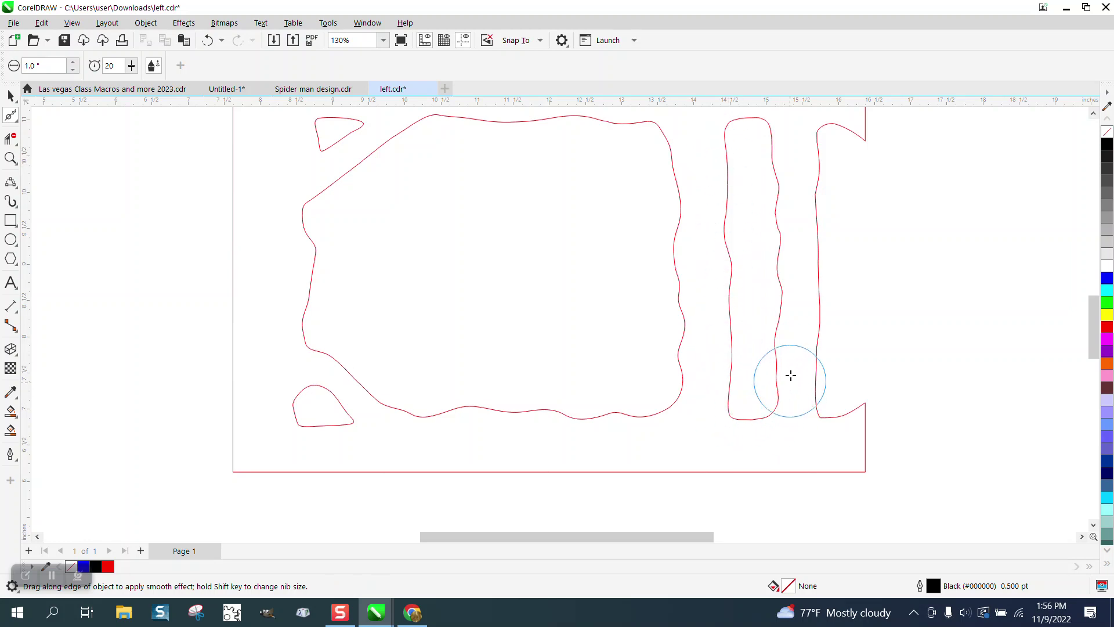
mouse_move(777, 173)
mouse_down()
mouse_move(776, 413)
mouse_move(754, 415)
mouse_move(733, 382)
mouse_move(725, 153)
mouse_move(748, 127)
mouse_move(815, 173)
mouse_move(819, 310)
mouse_move(815, 185)
mouse_up()
mouse_move(710, 286)
mouse_down()
mouse_move(586, 419)
mouse_move(492, 420)
mouse_move(373, 373)
mouse_move(319, 297)
mouse_move(326, 219)
mouse_move(384, 143)
mouse_move(480, 122)
mouse_move(632, 128)
mouse_move(697, 171)
mouse_move(704, 293)
mouse_move(686, 373)
mouse_up()
scroll(594, 293, down, 4)
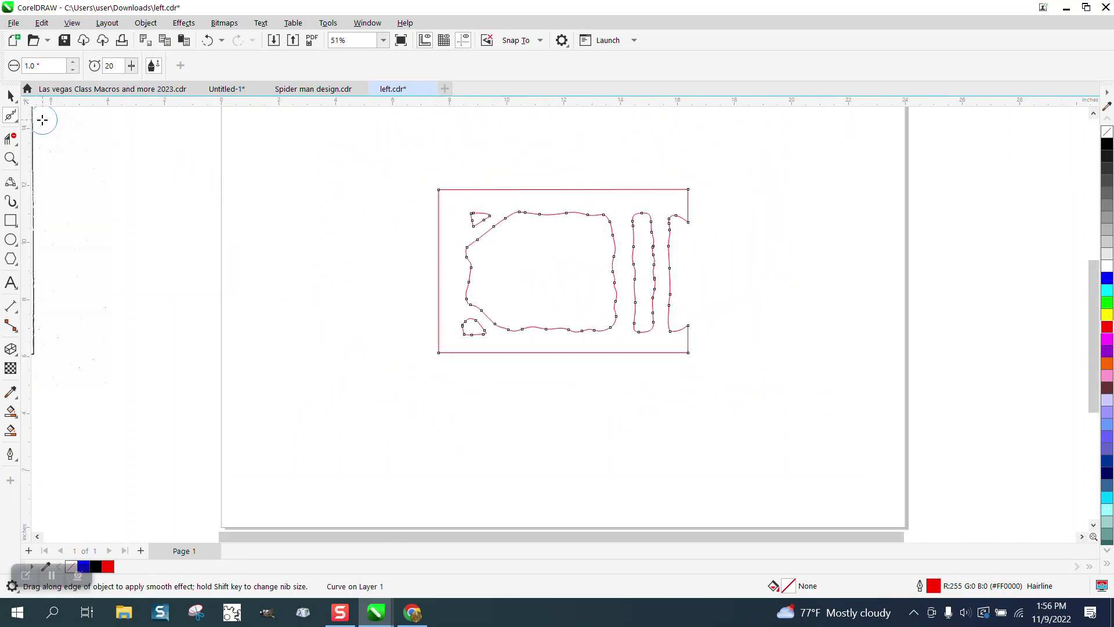
click(11, 115)
click(10, 115)
click(47, 116)
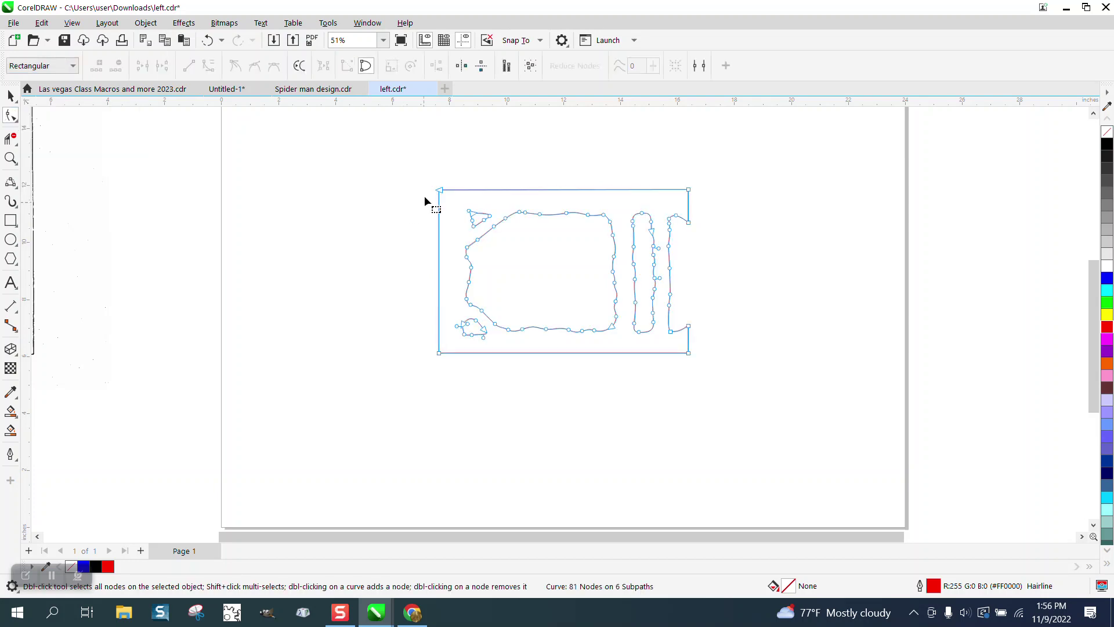
drag(709, 393, 709, 467)
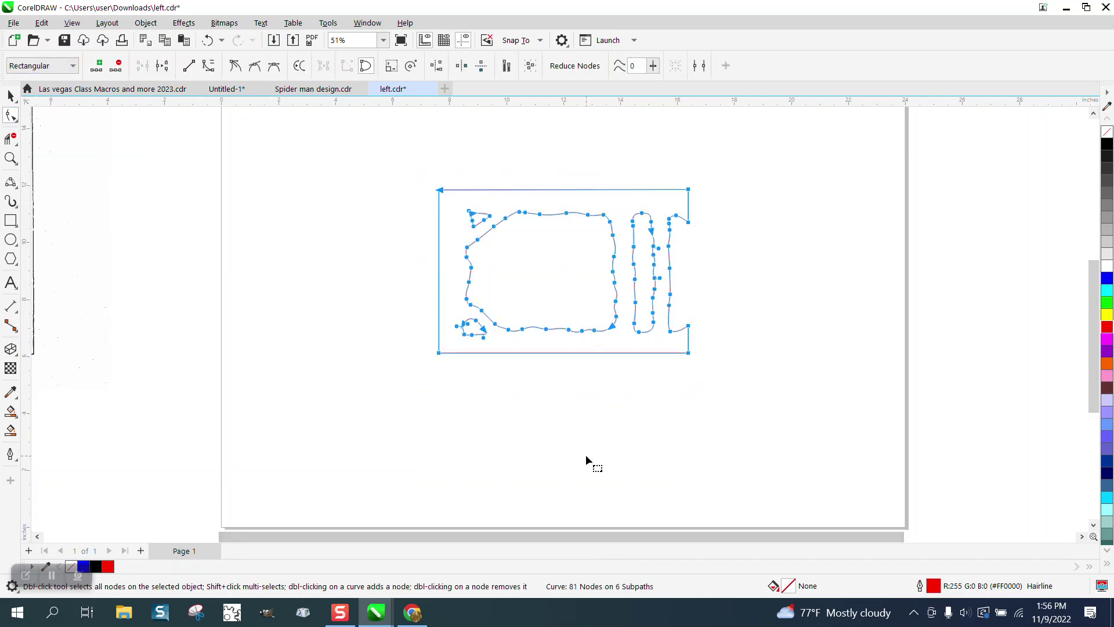
click(11, 158)
drag(421, 173, 818, 419)
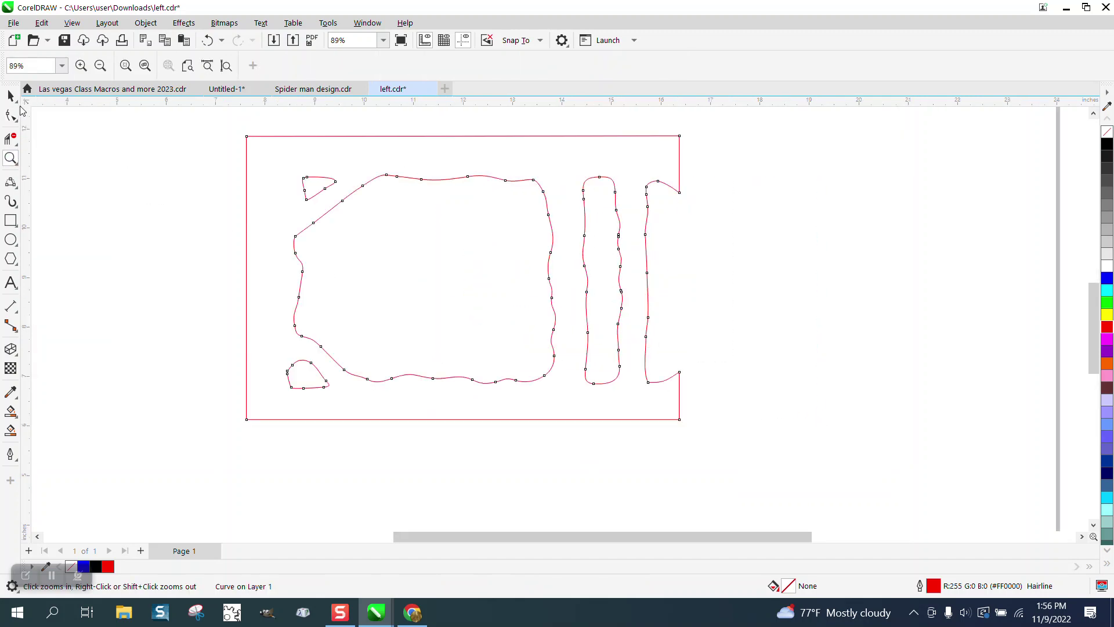
double_click(11, 96)
scroll(405, 233, down, 2)
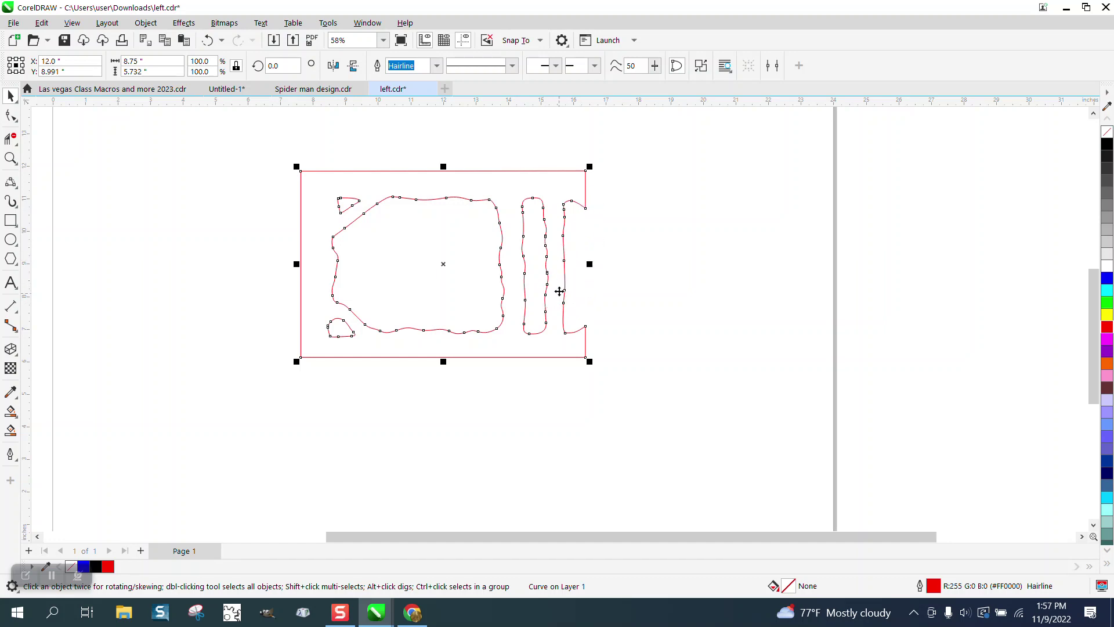
Rotate the outline by -90° to 270° so it stands upright at 5.732 × 8.75 inches
click(293, 70)
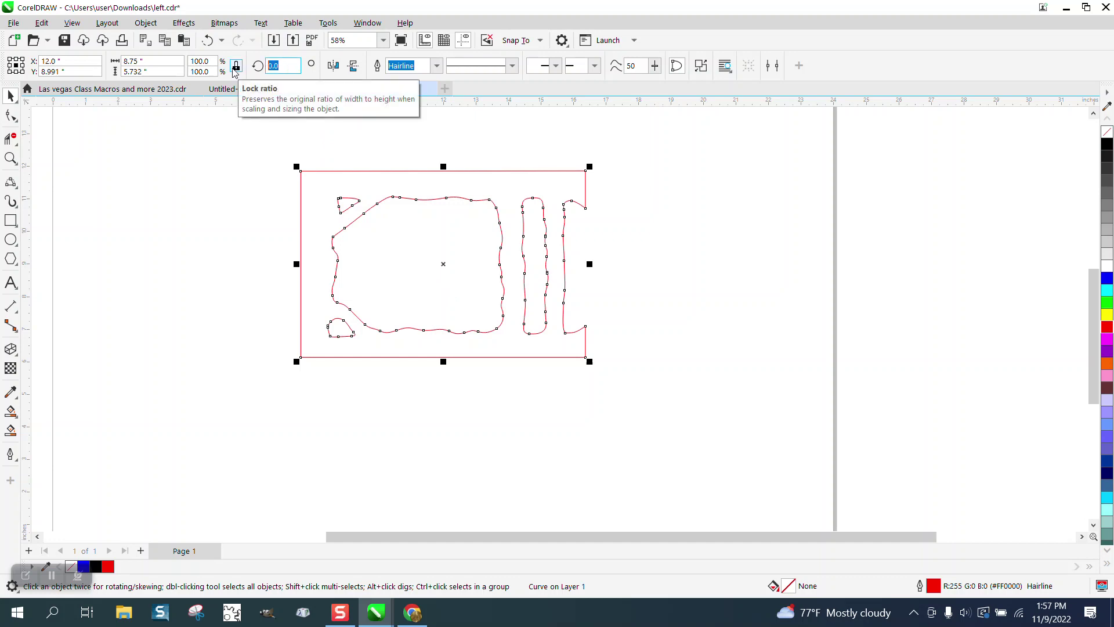
key(Return)
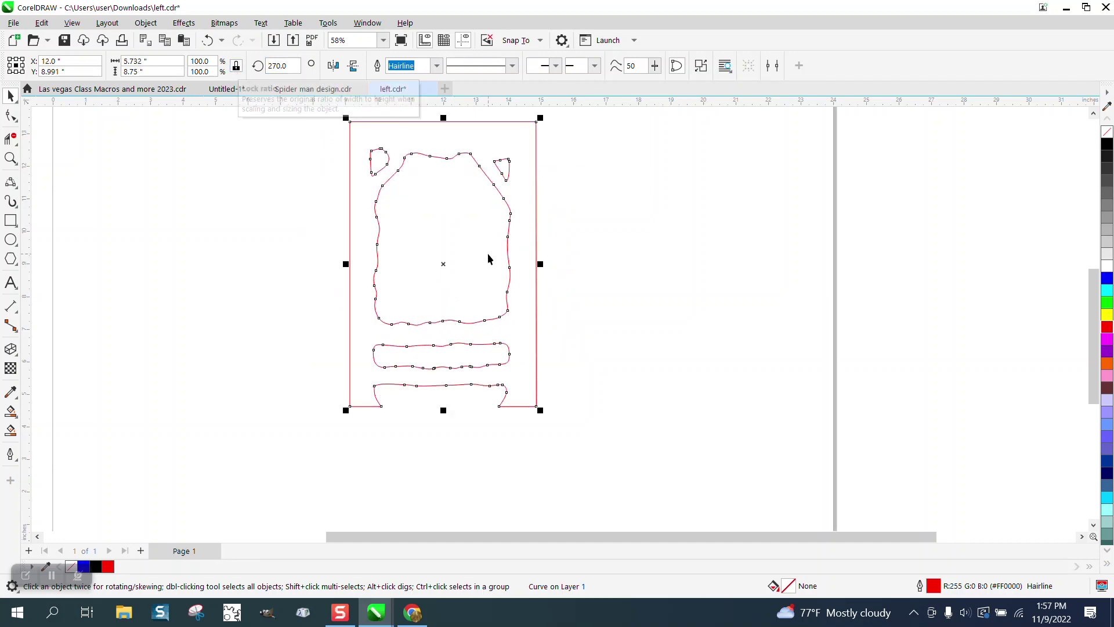
scroll(485, 282, down, 1)
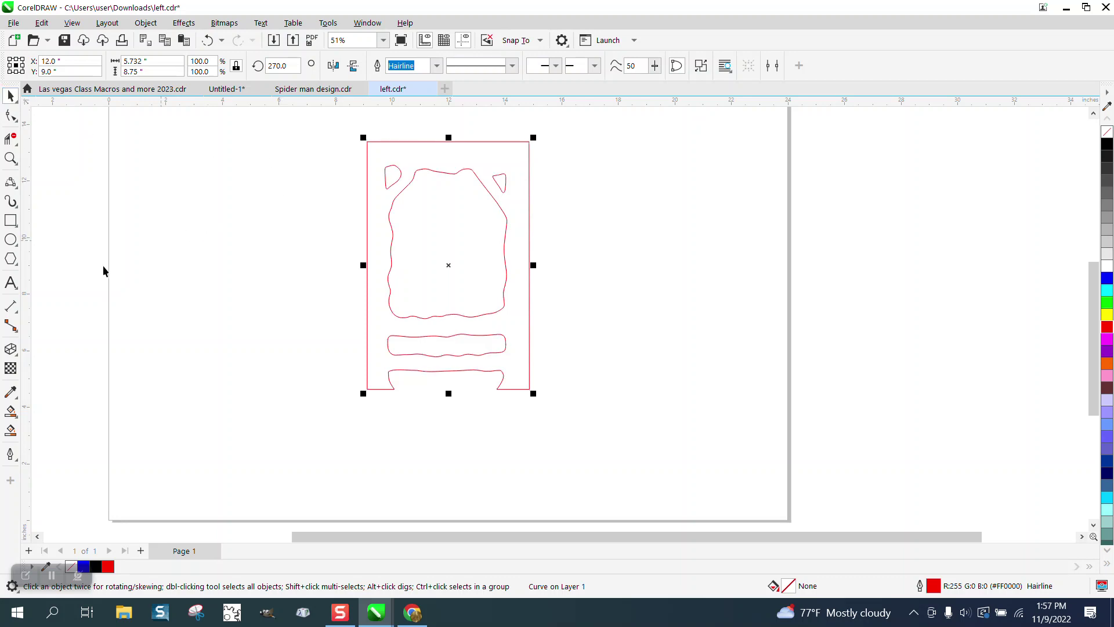
Smart Fill the top-left, top-right triangle, head and band regions to make copies
click(10, 430)
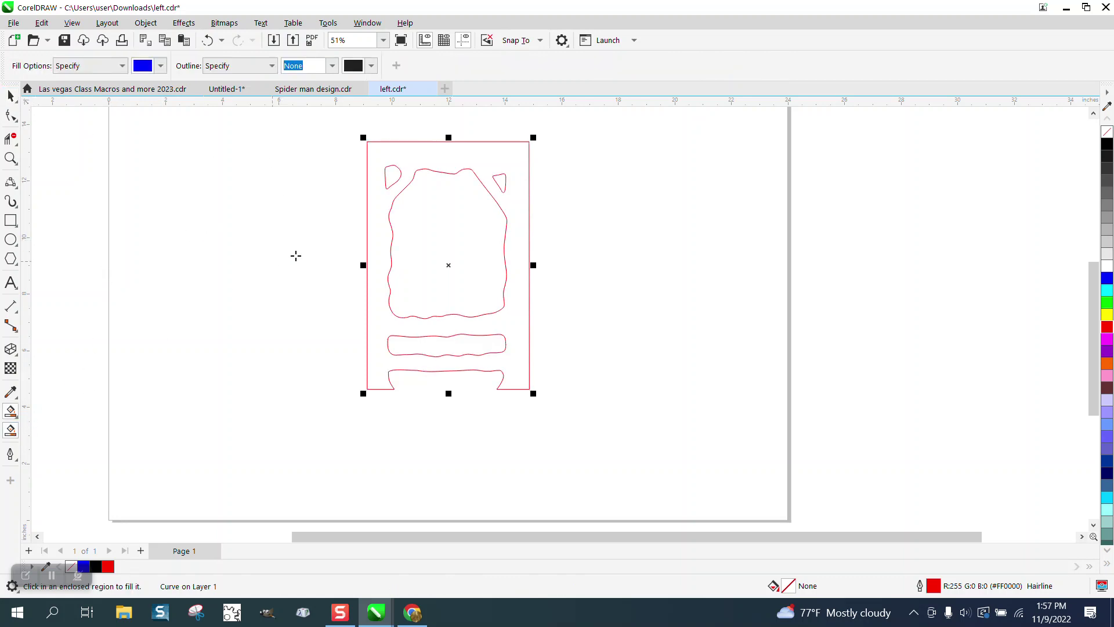
click(391, 178)
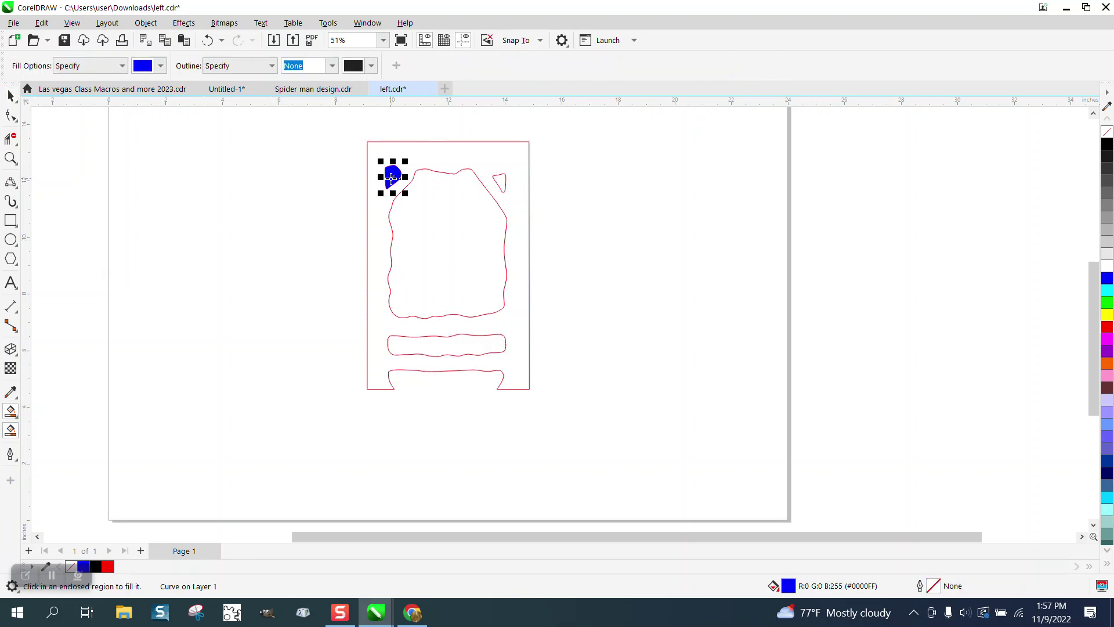
click(499, 182)
click(477, 252)
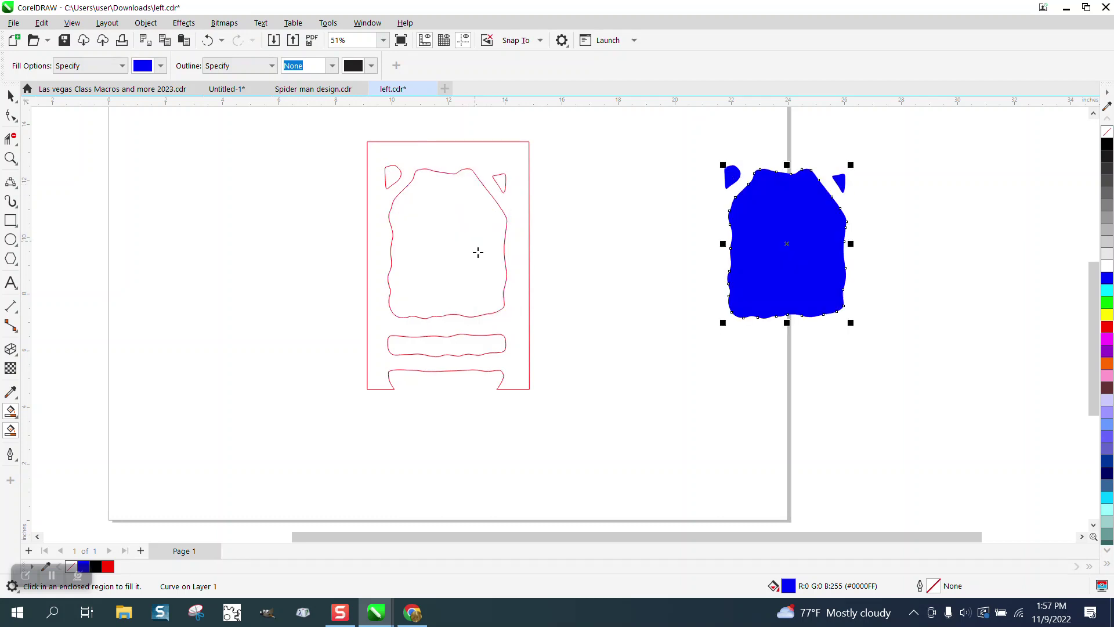
click(475, 349)
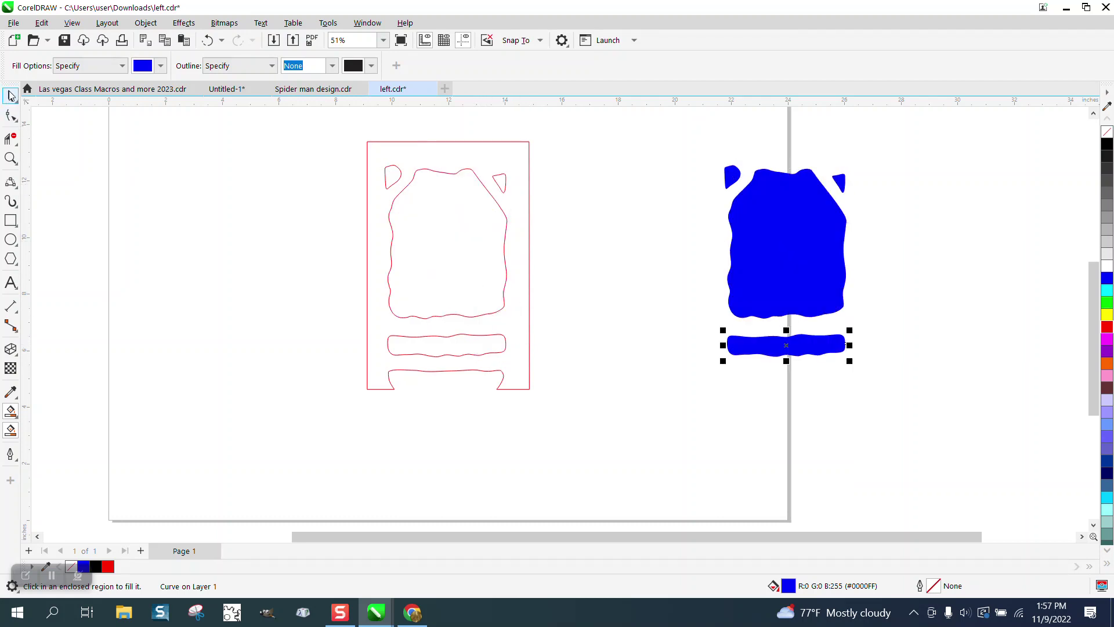
Give the four copied shapes no fill, a red outline and Hairline width
click(10, 95)
drag(674, 152, 943, 357)
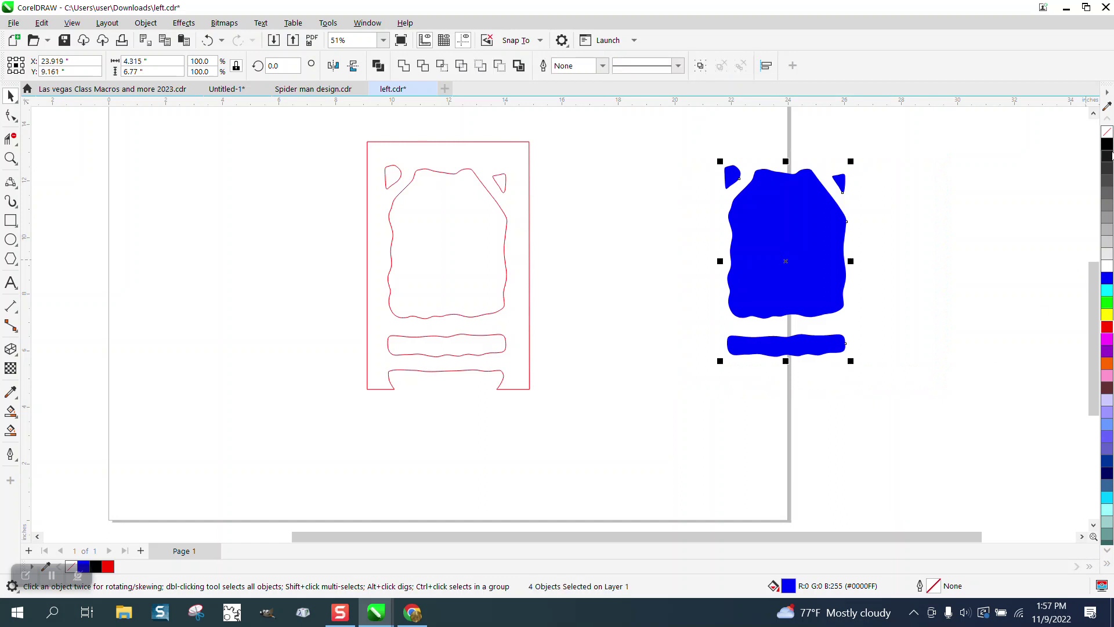
click(1108, 134)
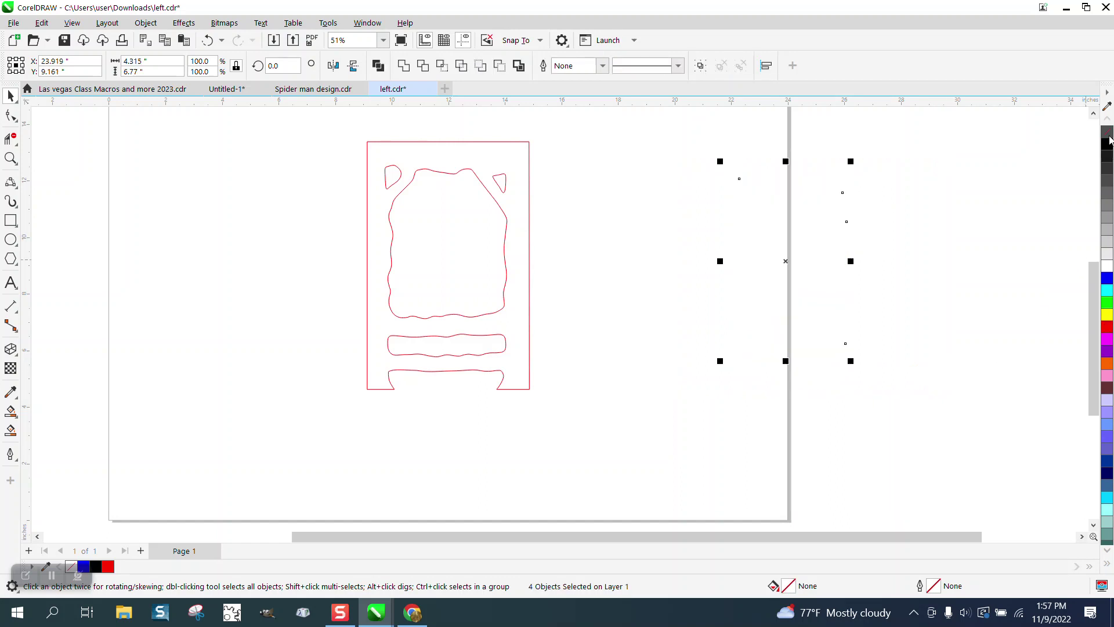
right_click(1107, 327)
click(550, 66)
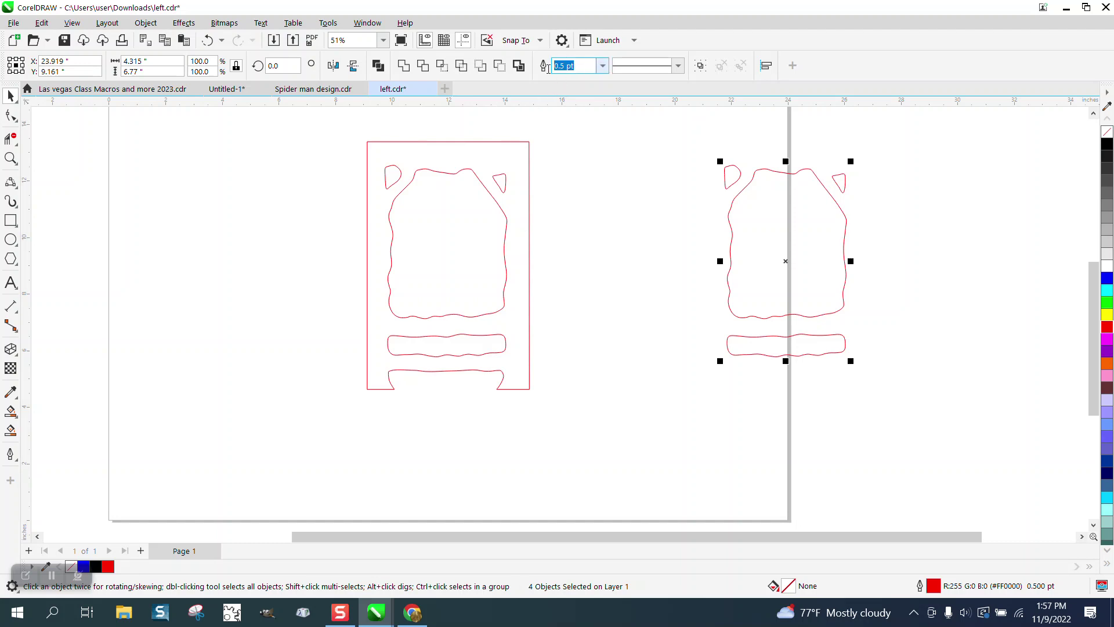
click(603, 66)
click(578, 90)
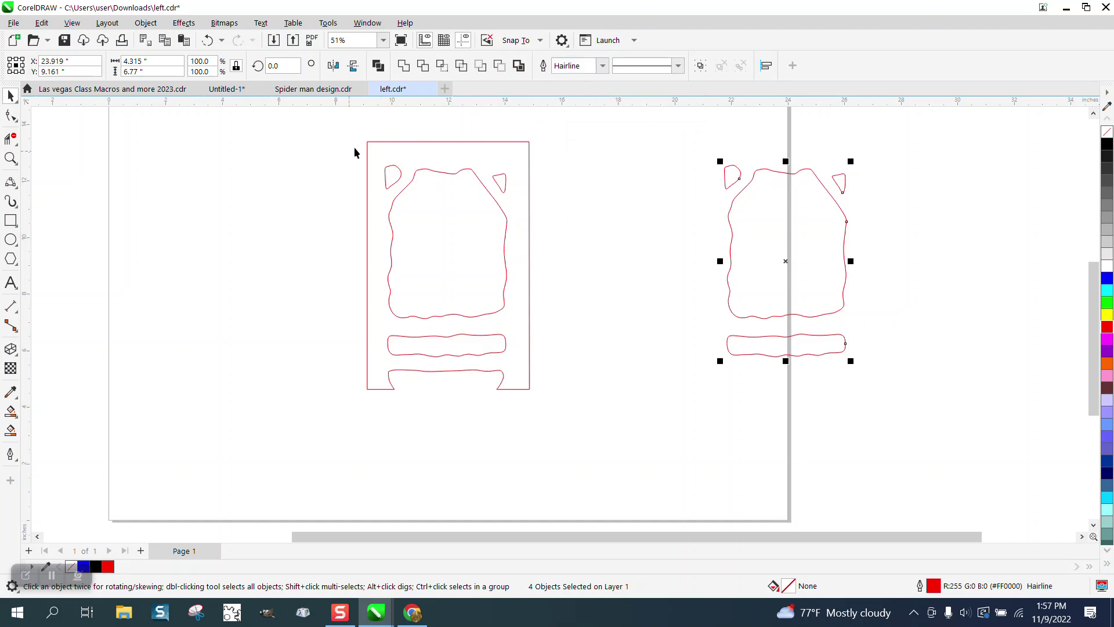
click(10, 430)
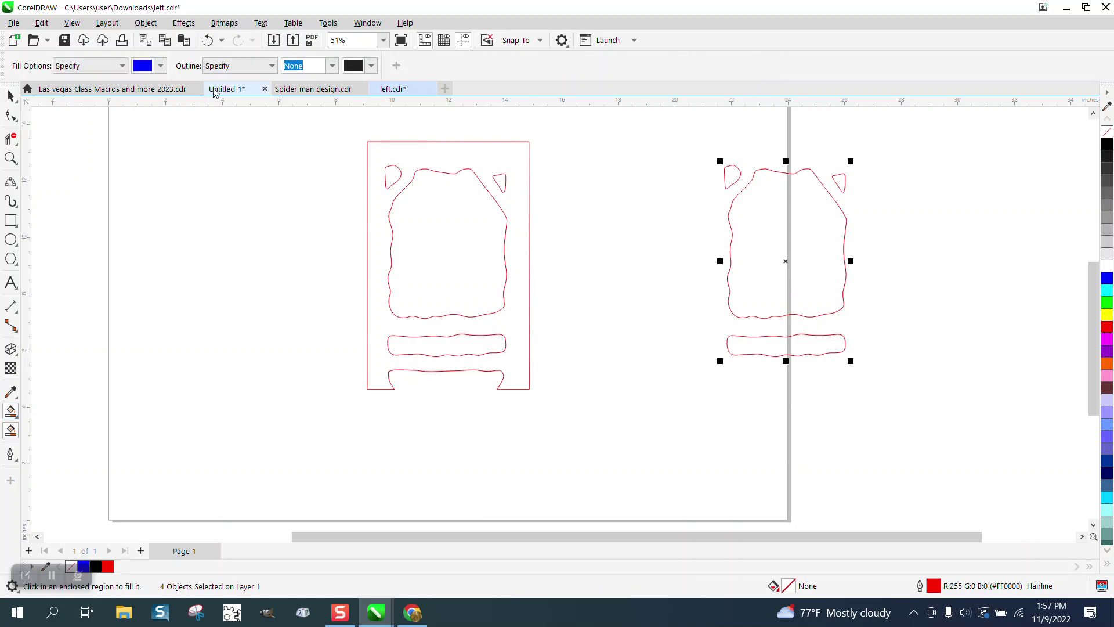
click(304, 65)
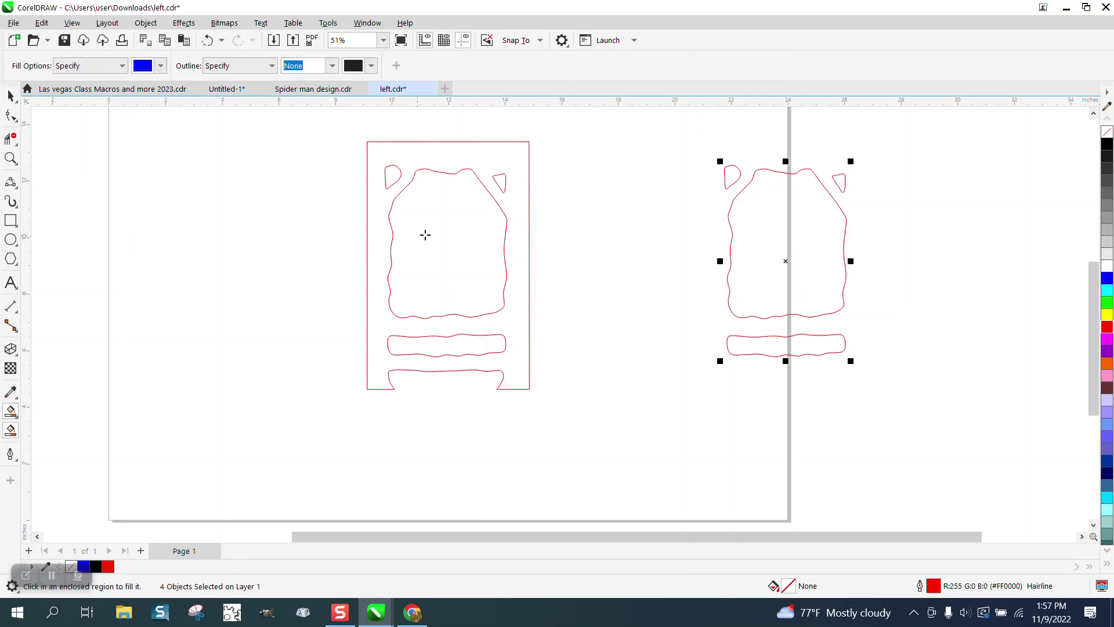
Break the left design's curve apart and delete its inner head and band shapes
click(11, 95)
drag(337, 150, 563, 360)
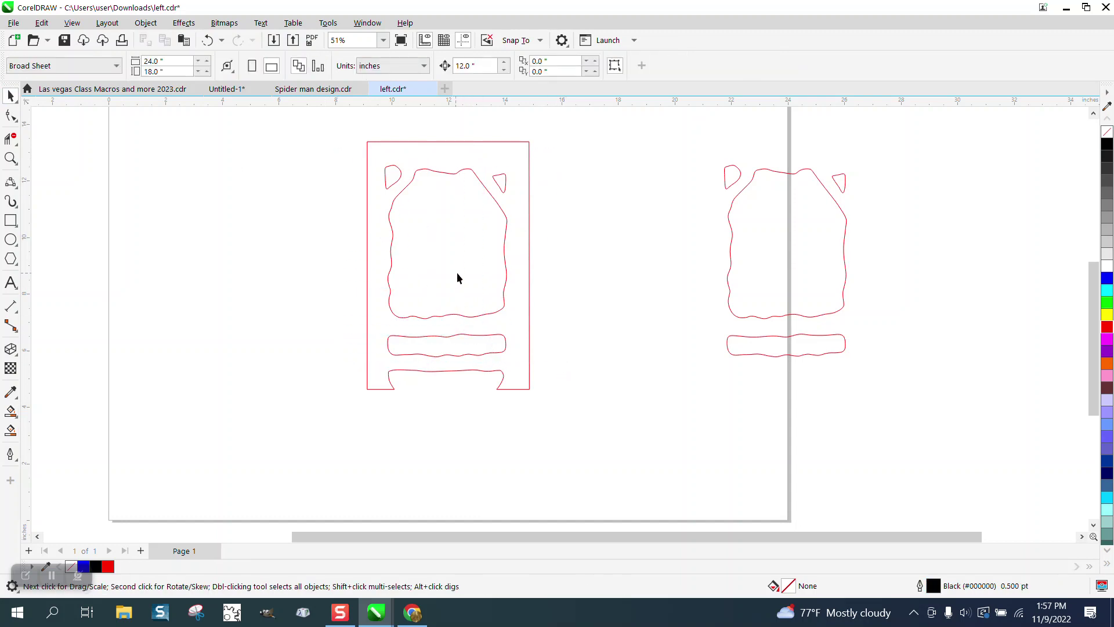
click(498, 315)
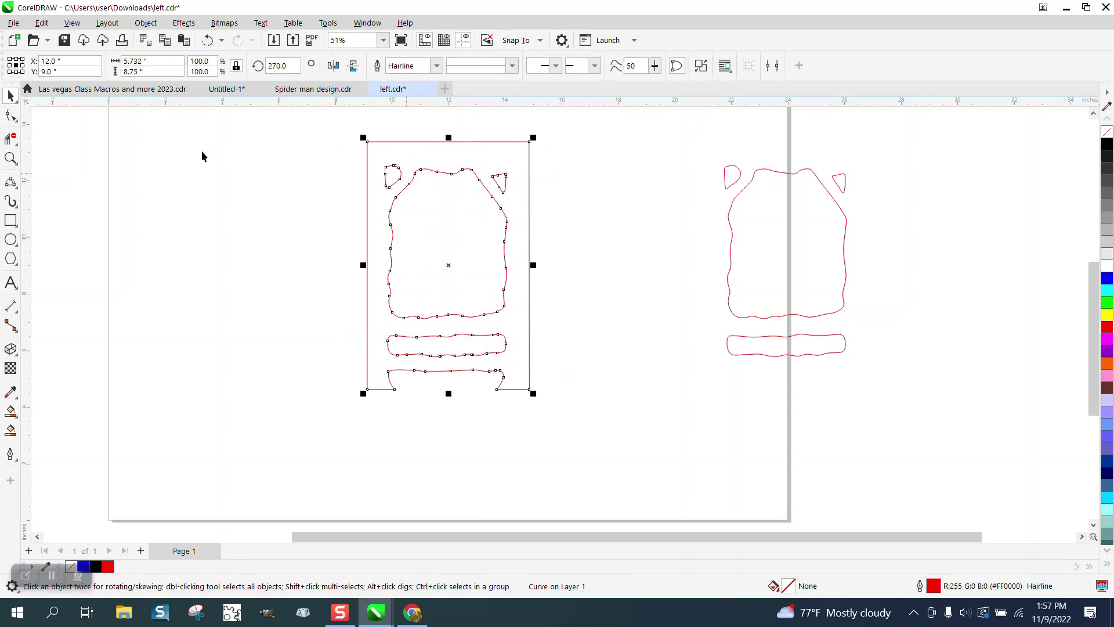
click(146, 23)
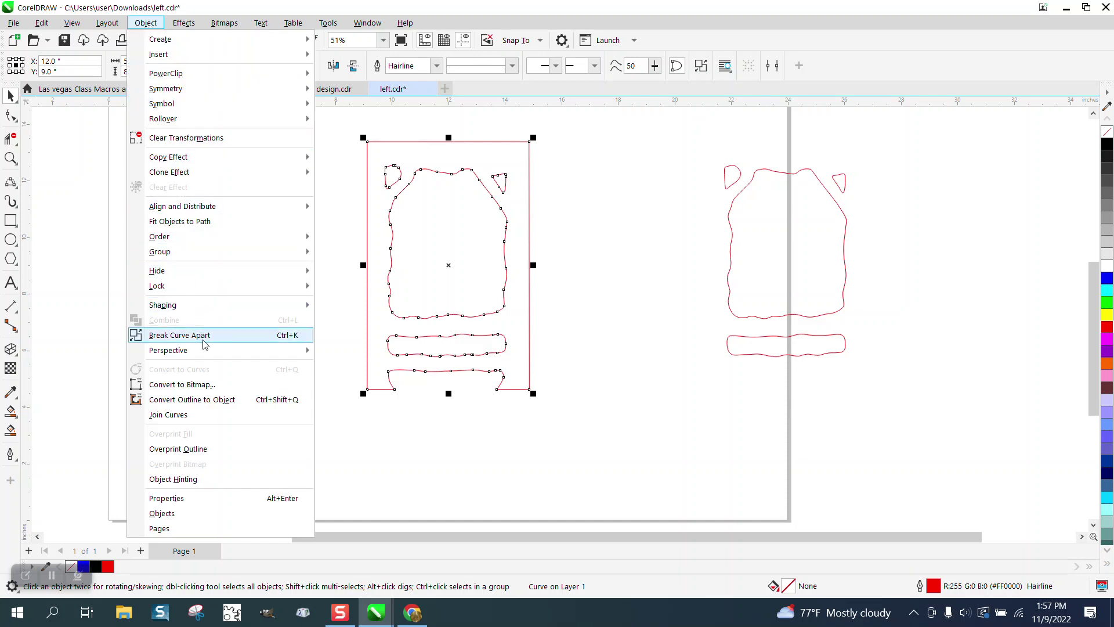
click(209, 344)
click(319, 237)
drag(520, 337, 553, 357)
key(Delete)
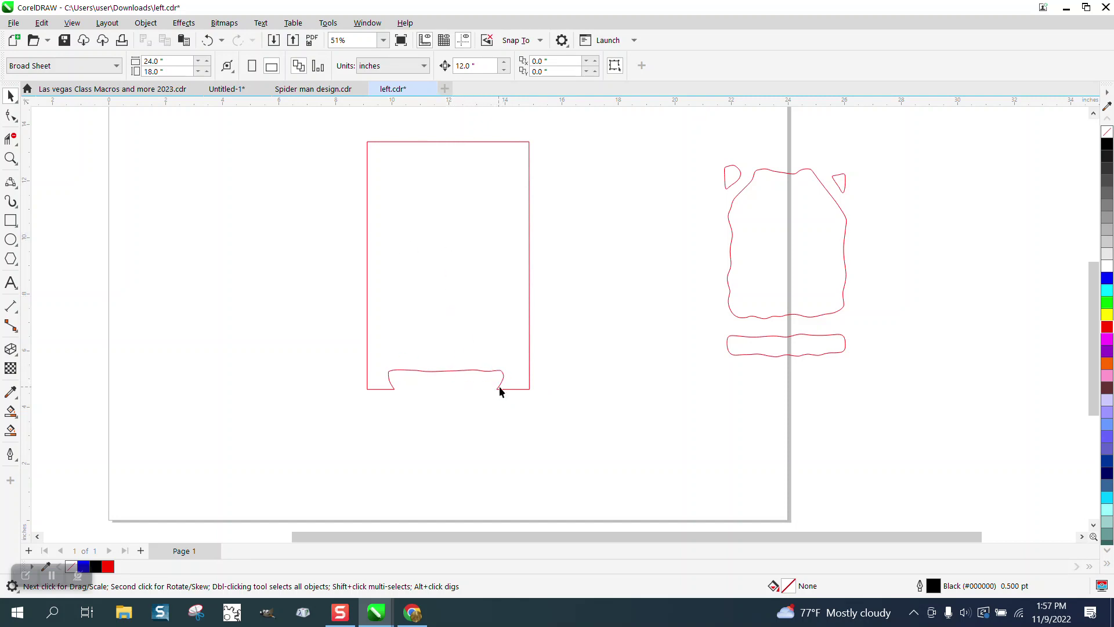
Zoom in on the frame's bottom notch to check the result
click(10, 158)
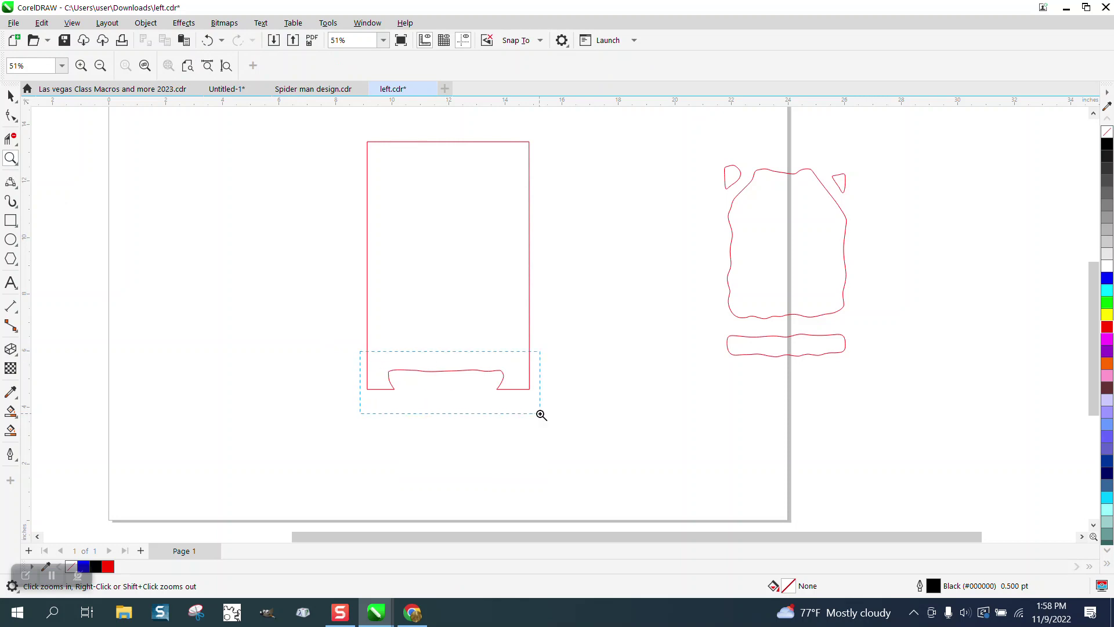
drag(541, 414, 542, 415)
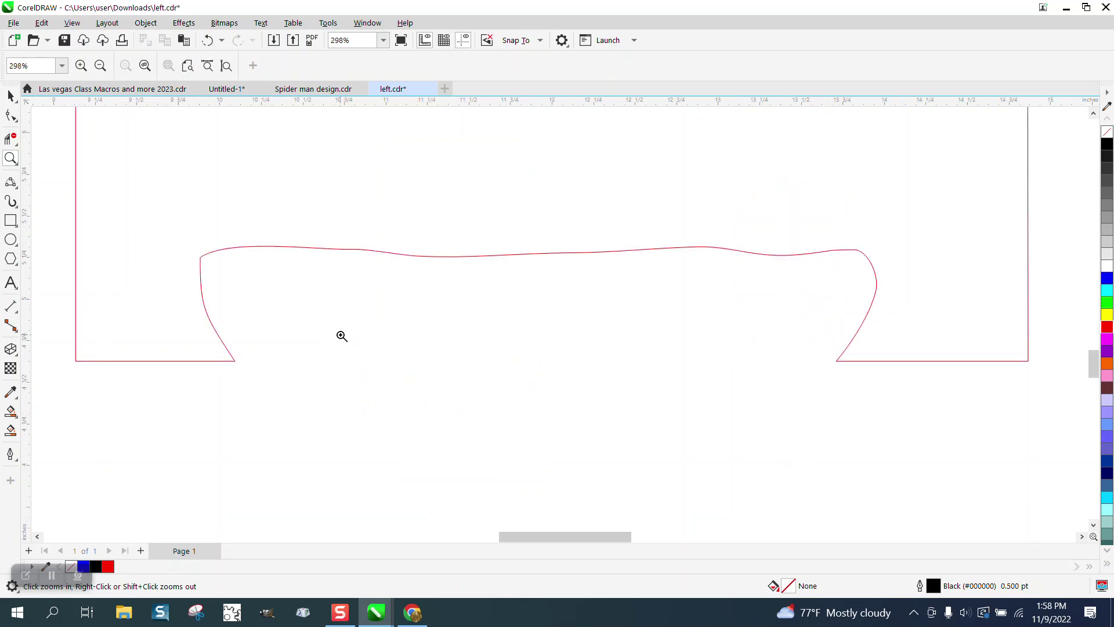
scroll(195, 263, down, 6)
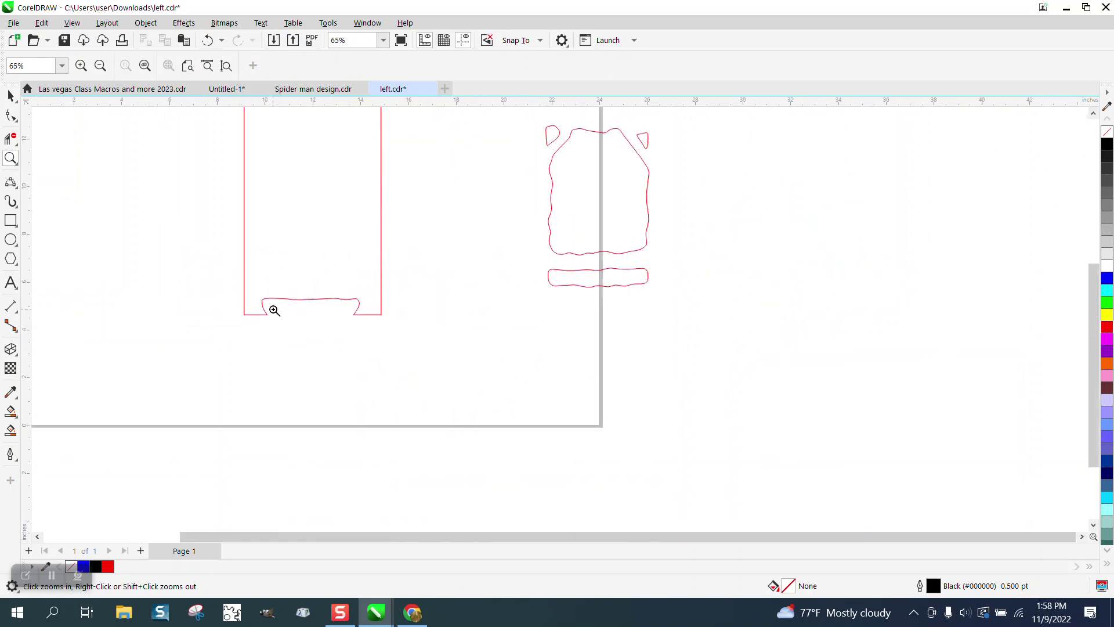
Draw a vertical 2-Point Line and centre it on the page
click(14, 184)
click(91, 202)
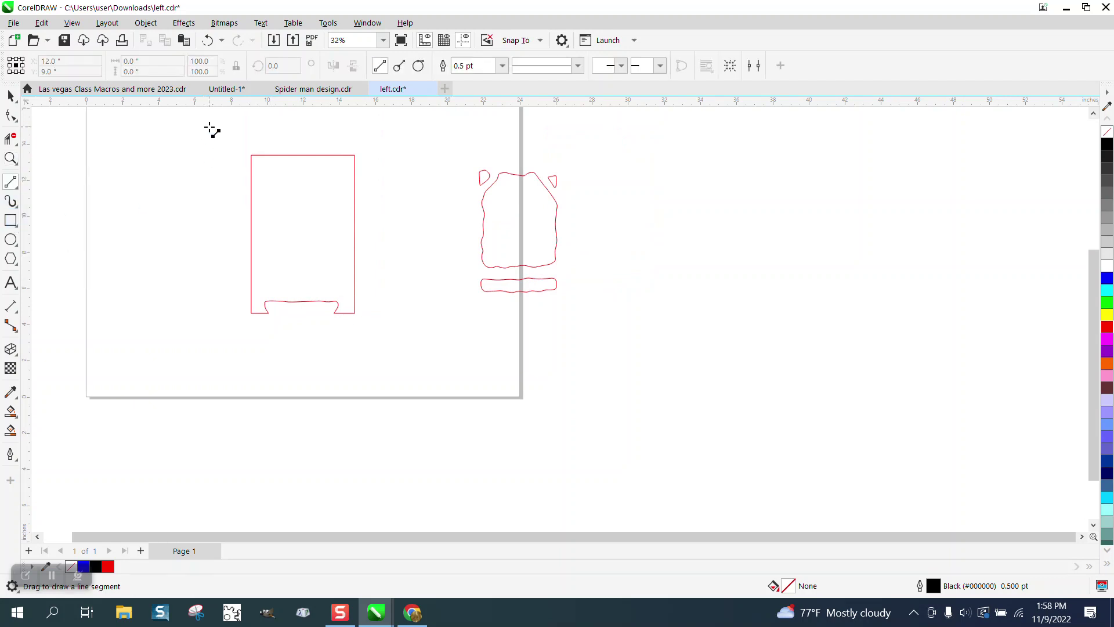
drag(202, 134, 211, 358)
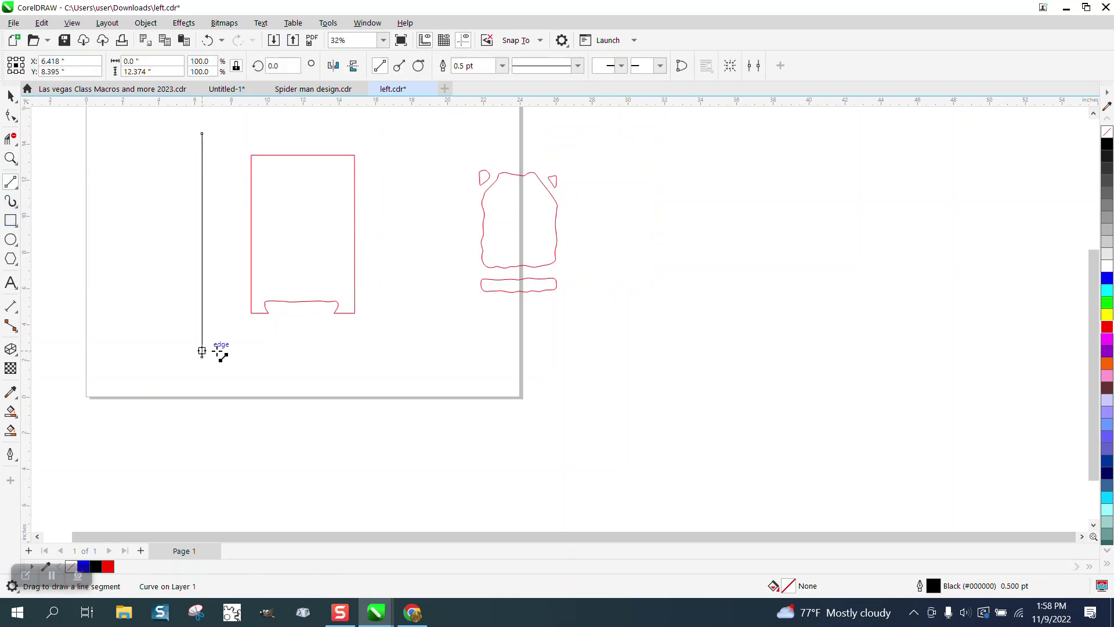
key(p)
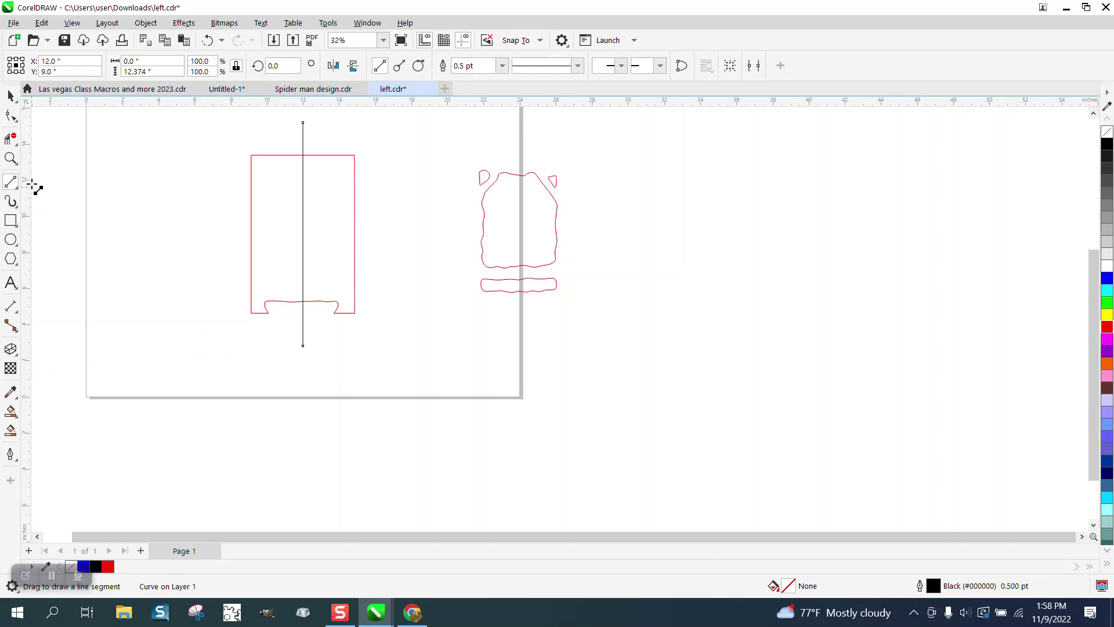
Trim away the frame's left half with Virtual Segment Delete, then select the centre line
click(12, 141)
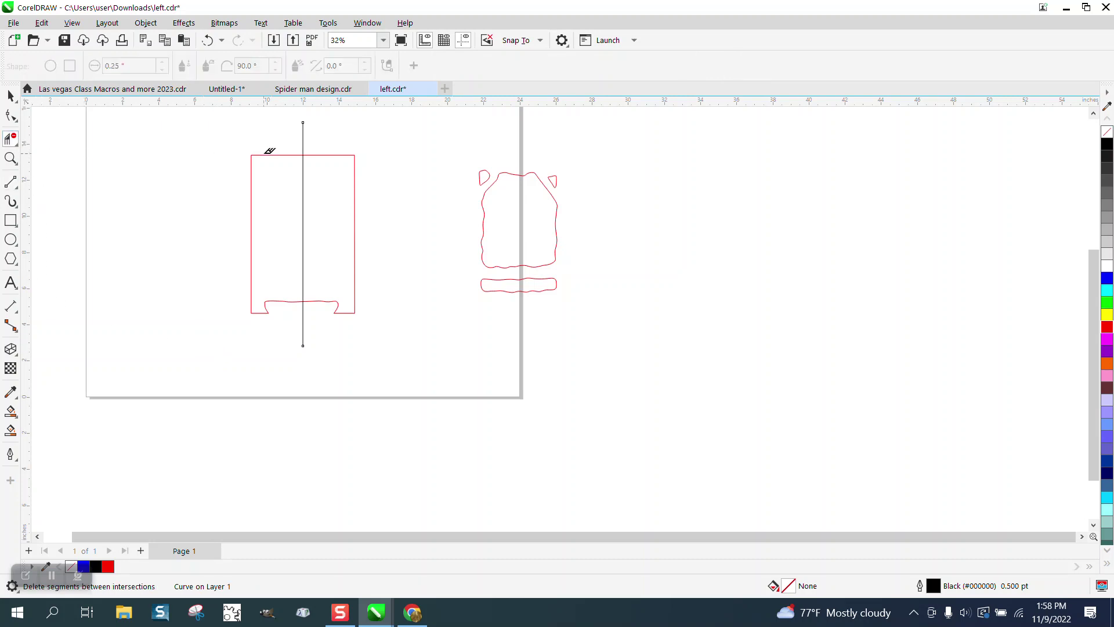
drag(257, 140, 285, 328)
click(10, 96)
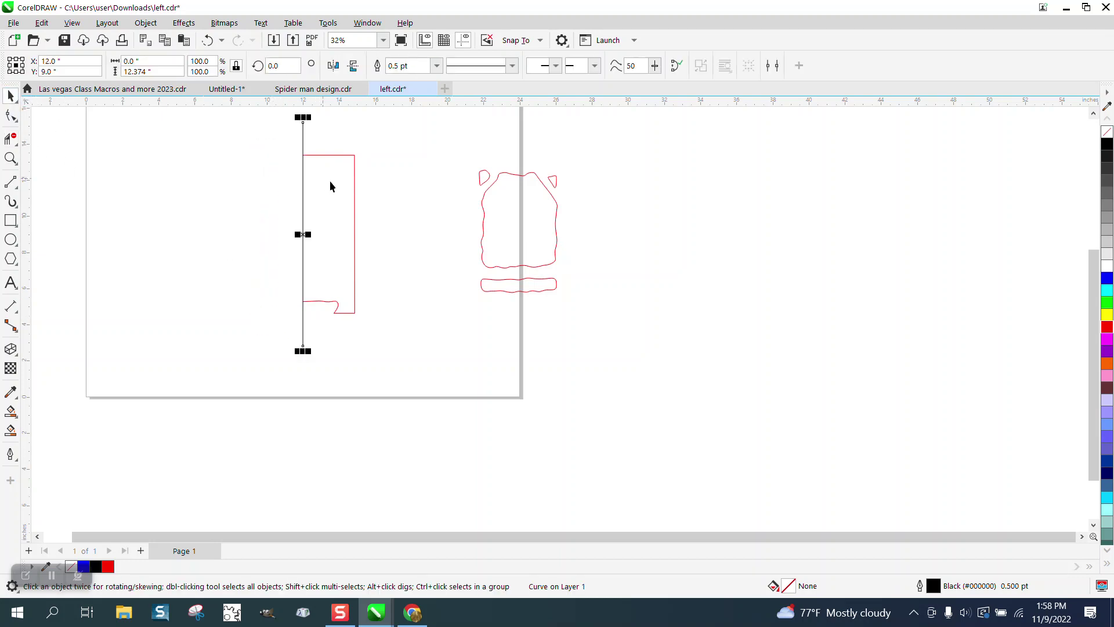
click(354, 197)
click(303, 142)
Delete the centre line and mirror the half frame to rebuild the left side
key(Delete)
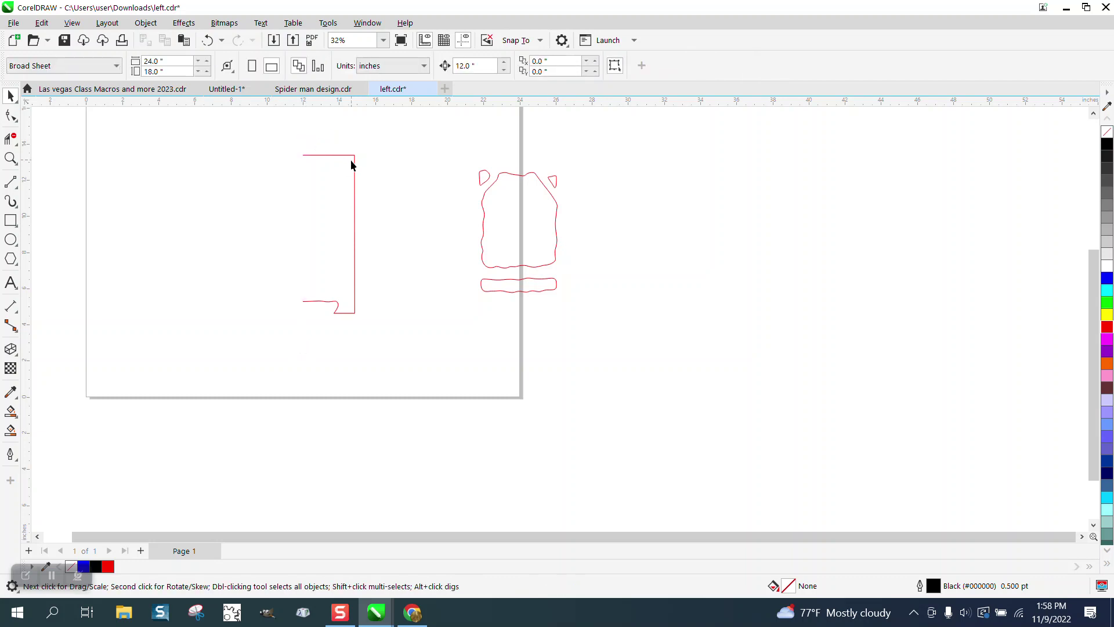
click(354, 160)
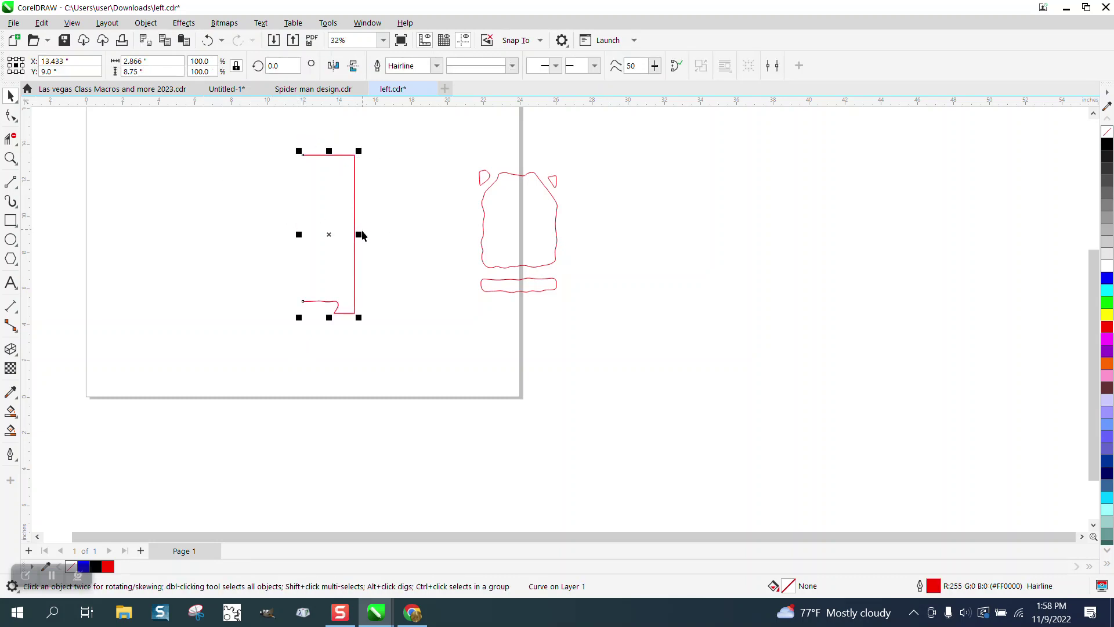
drag(361, 234, 286, 233)
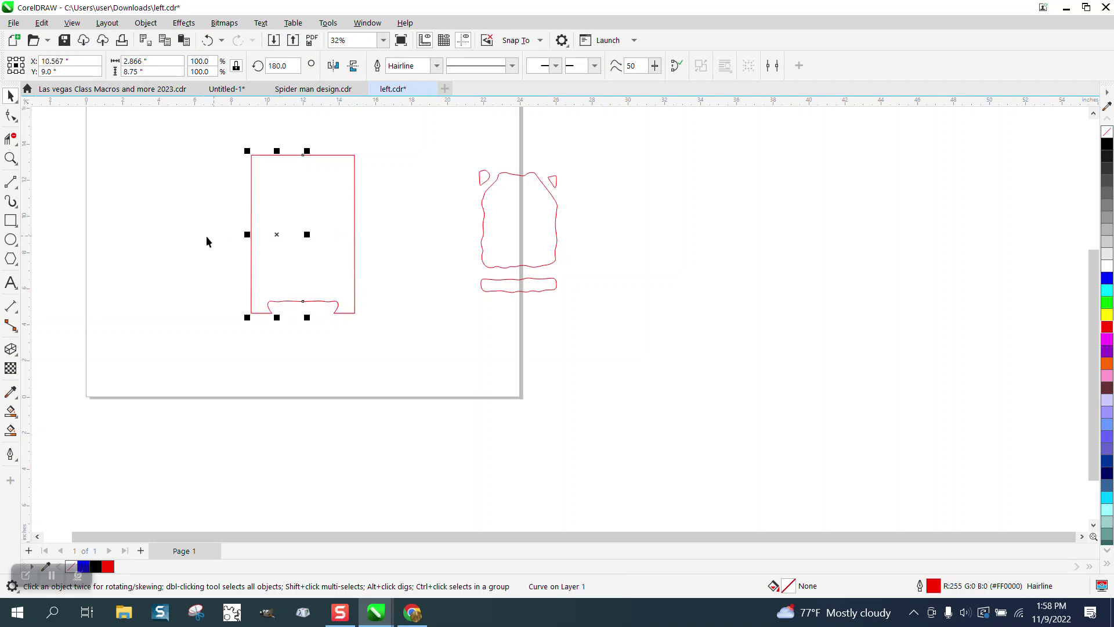
Smart Fill the rebuilt frame into a new shape with no fill, red Hairline outline
click(11, 411)
click(282, 257)
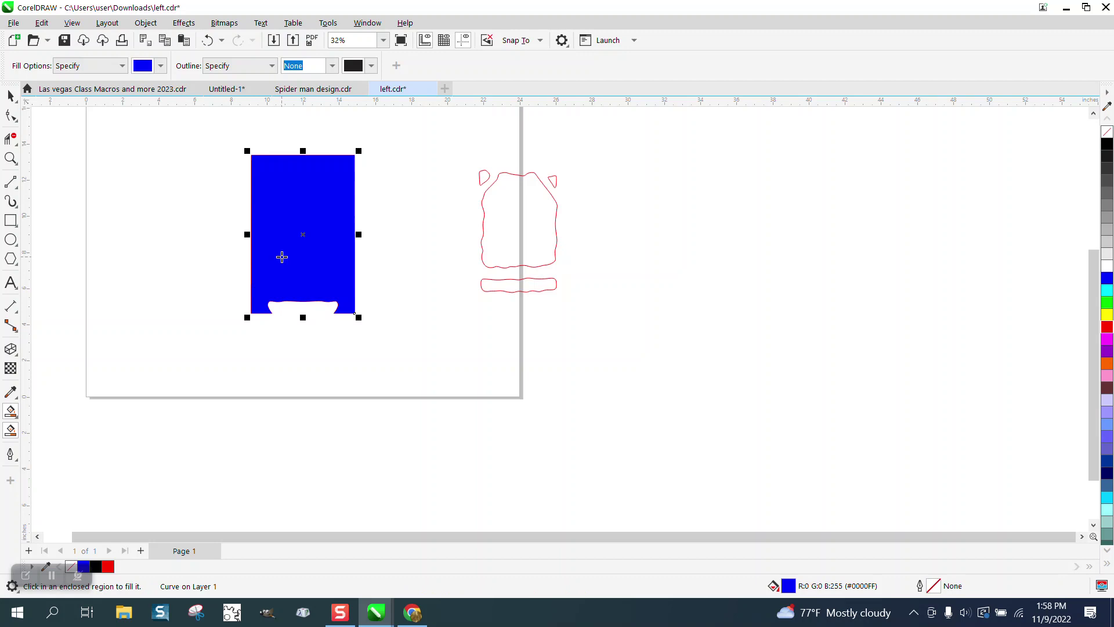
key(Right)
key(Right)
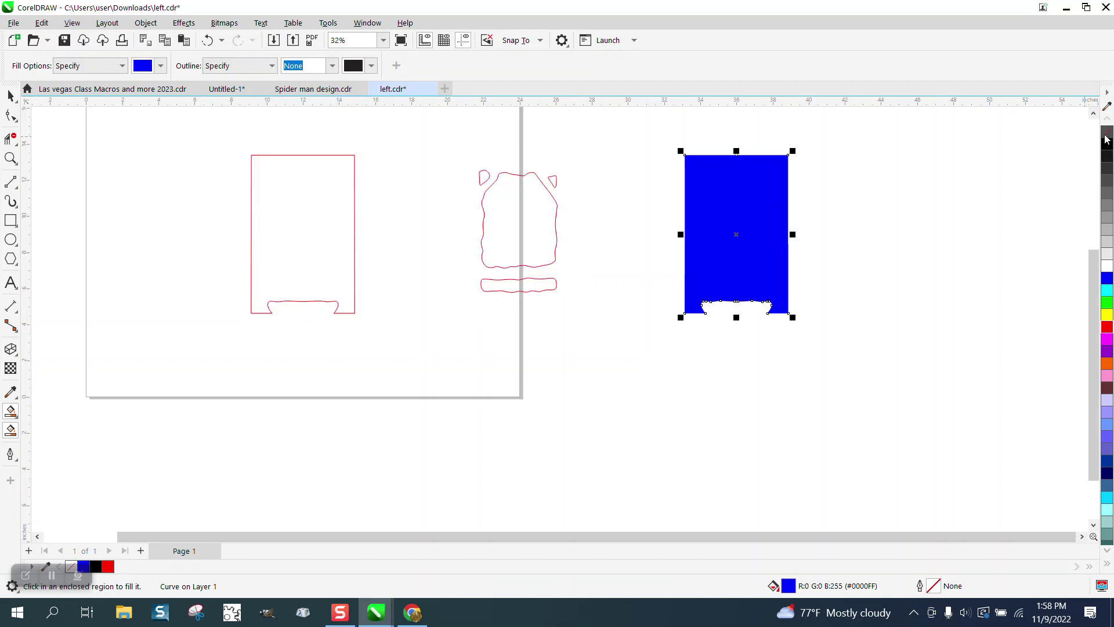
click(1107, 131)
right_click(1107, 327)
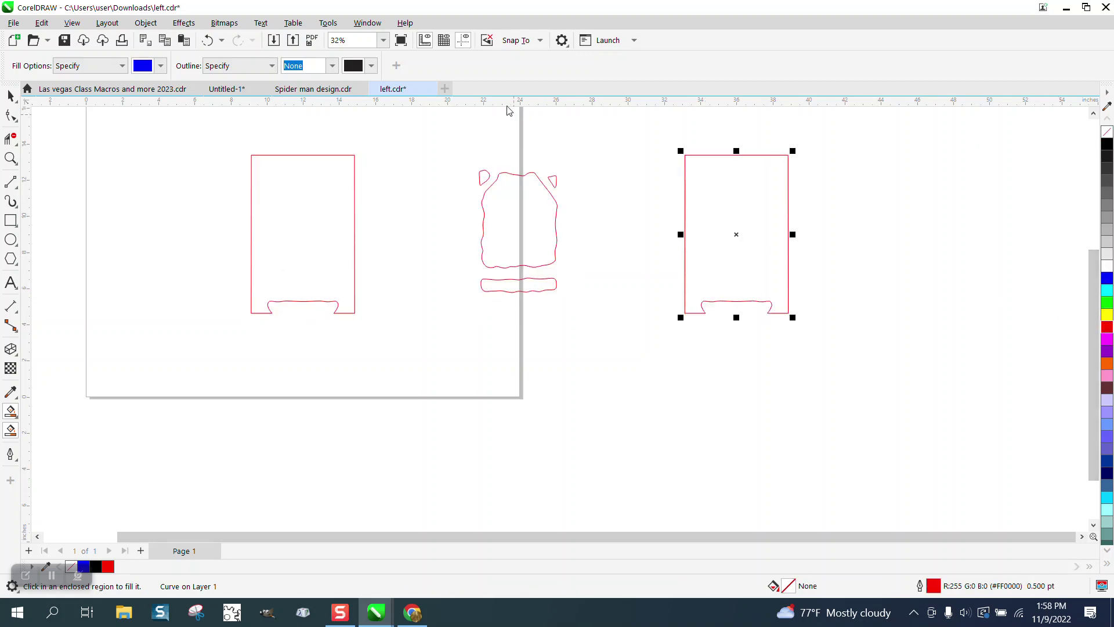
click(11, 96)
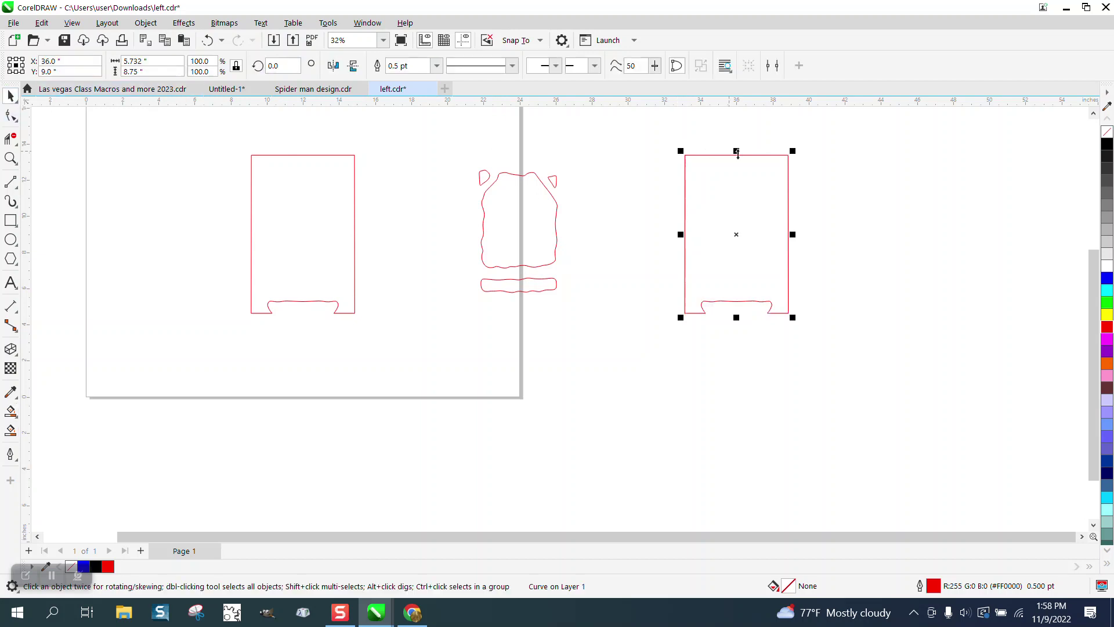
click(436, 65)
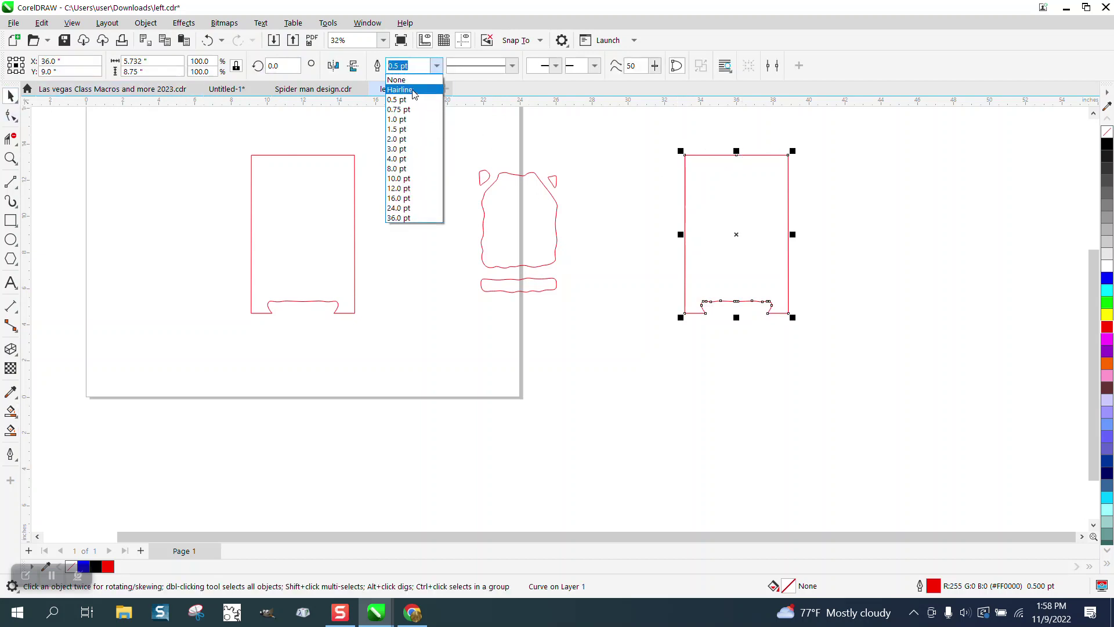
click(406, 87)
Move the new outline over the inner shapes, delete the old rectangle, and centre everything
drag(704, 152, 491, 150)
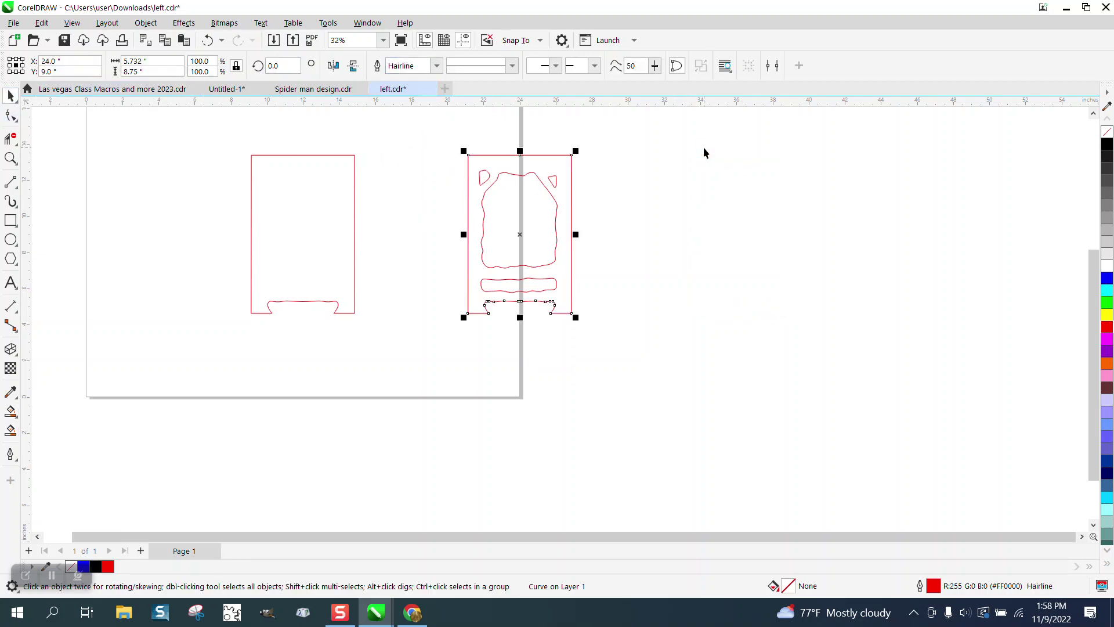
drag(238, 135, 388, 334)
key(Delete)
drag(653, 361, 658, 362)
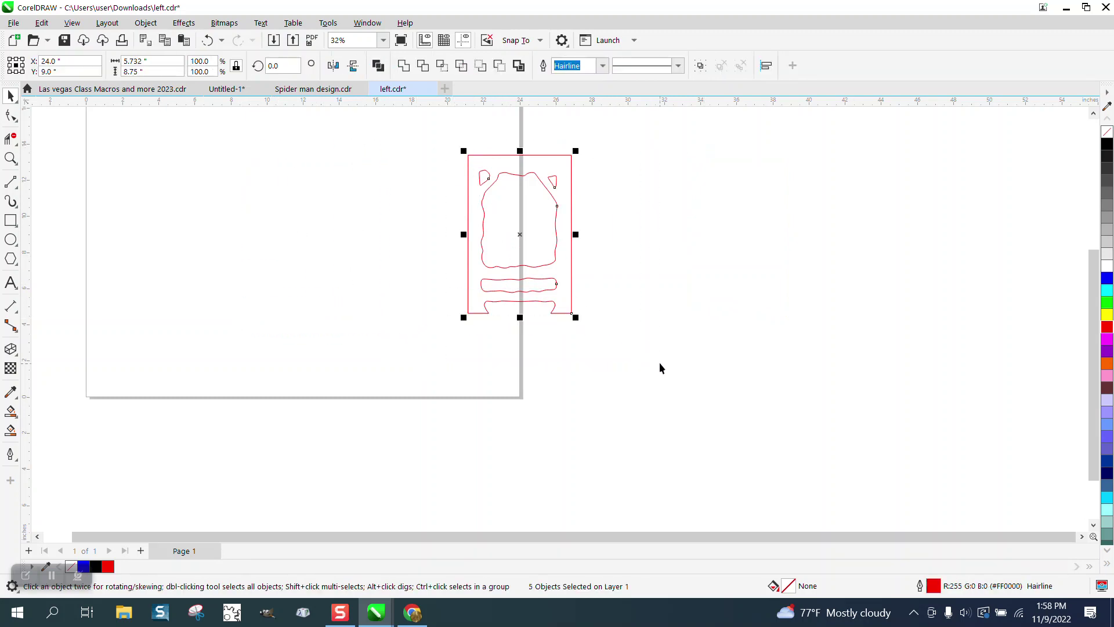
key(p)
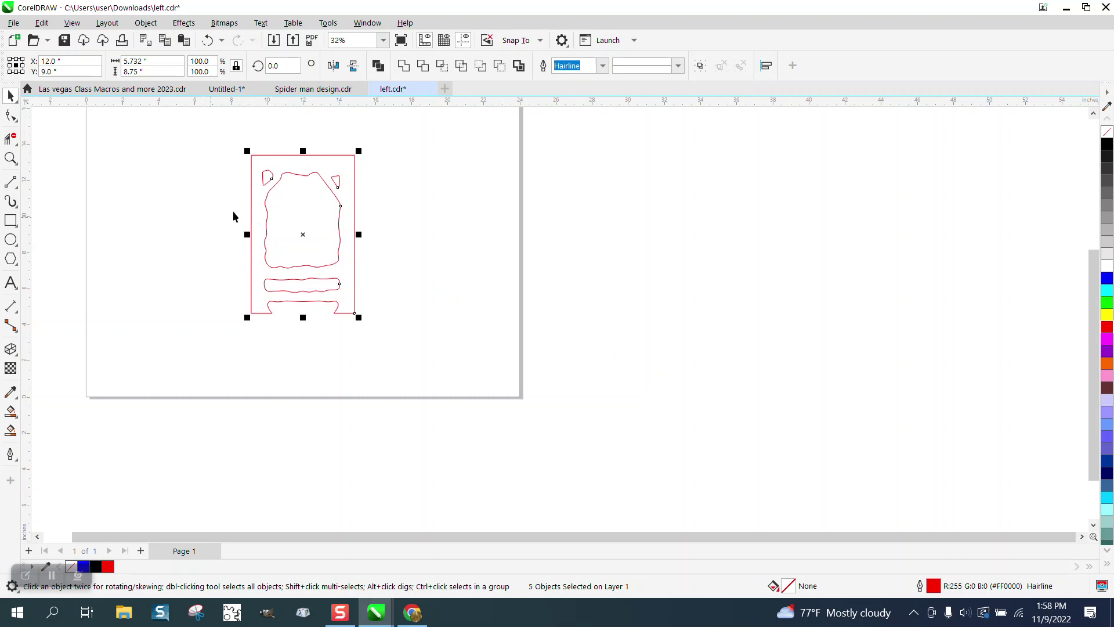
After undoing a Weld, Smart Fill the frame-and-cut-outs area as an unfilled red Hairline curve
click(403, 65)
click(207, 40)
click(11, 428)
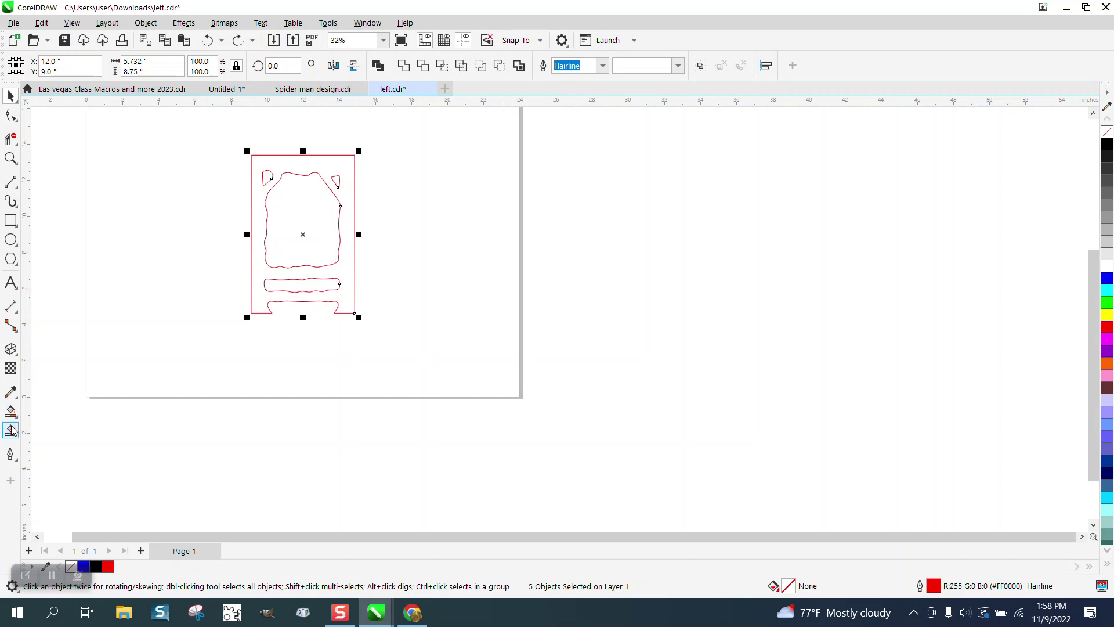
click(259, 245)
drag(260, 245, 477, 246)
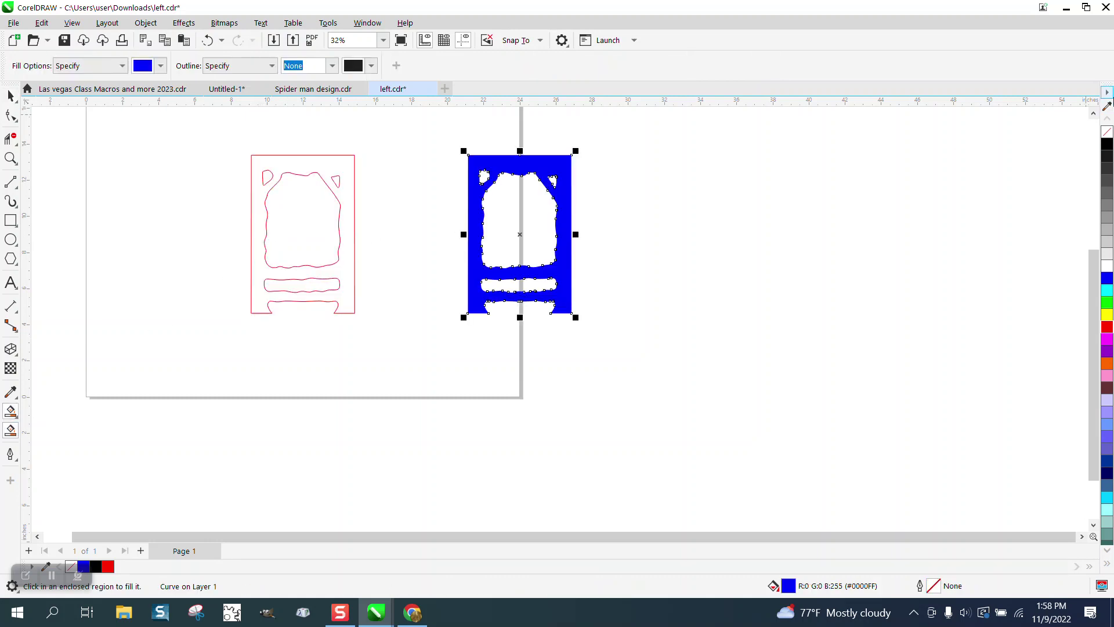
click(1108, 131)
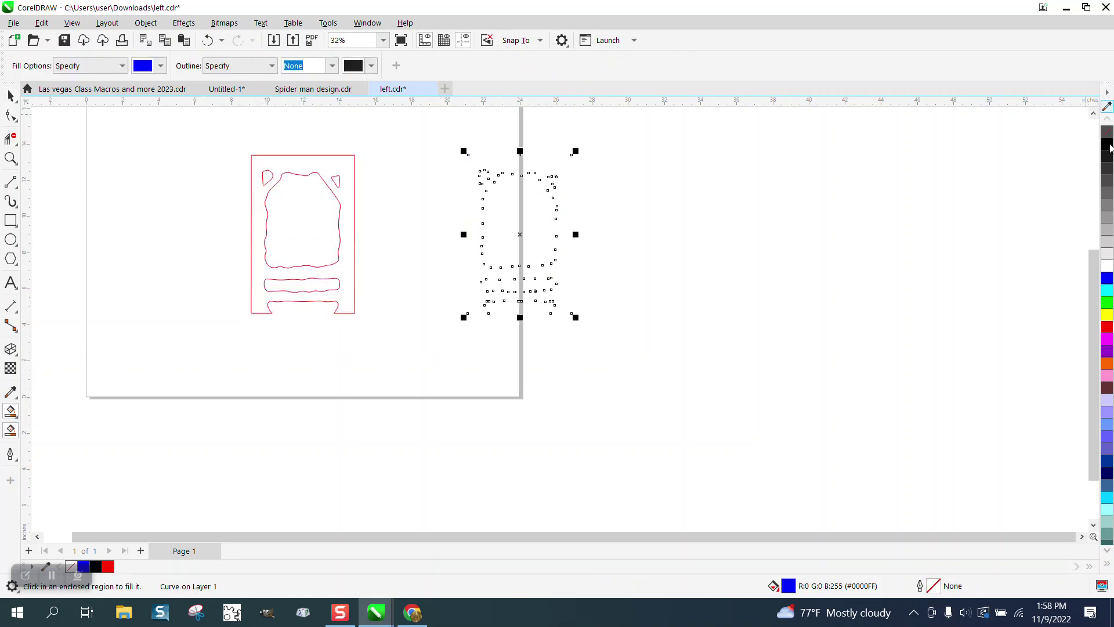
right_click(1108, 328)
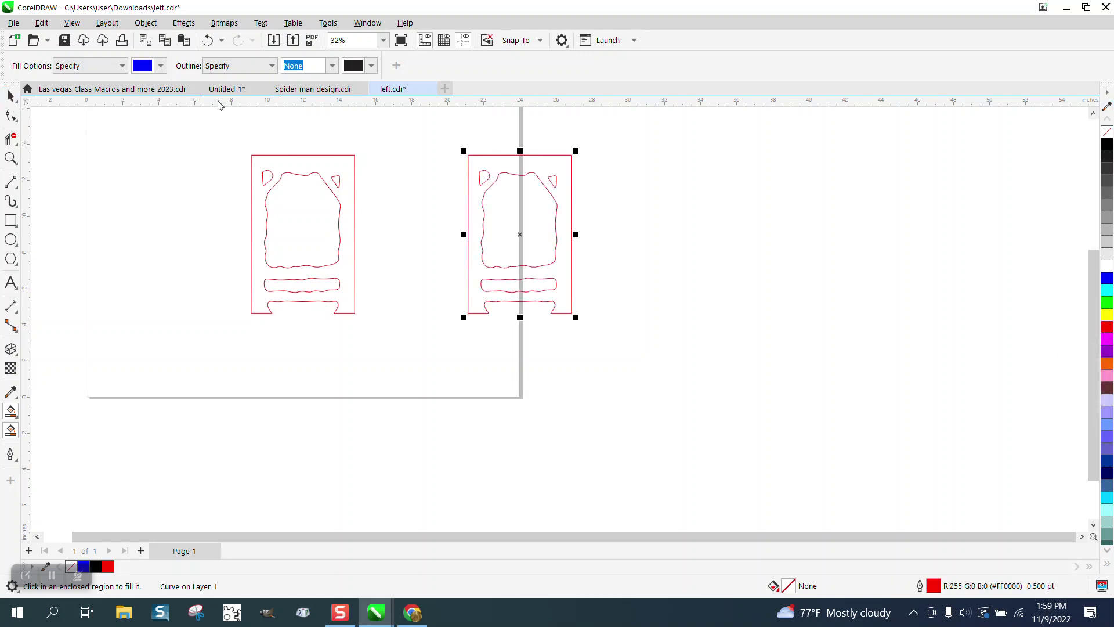
click(11, 96)
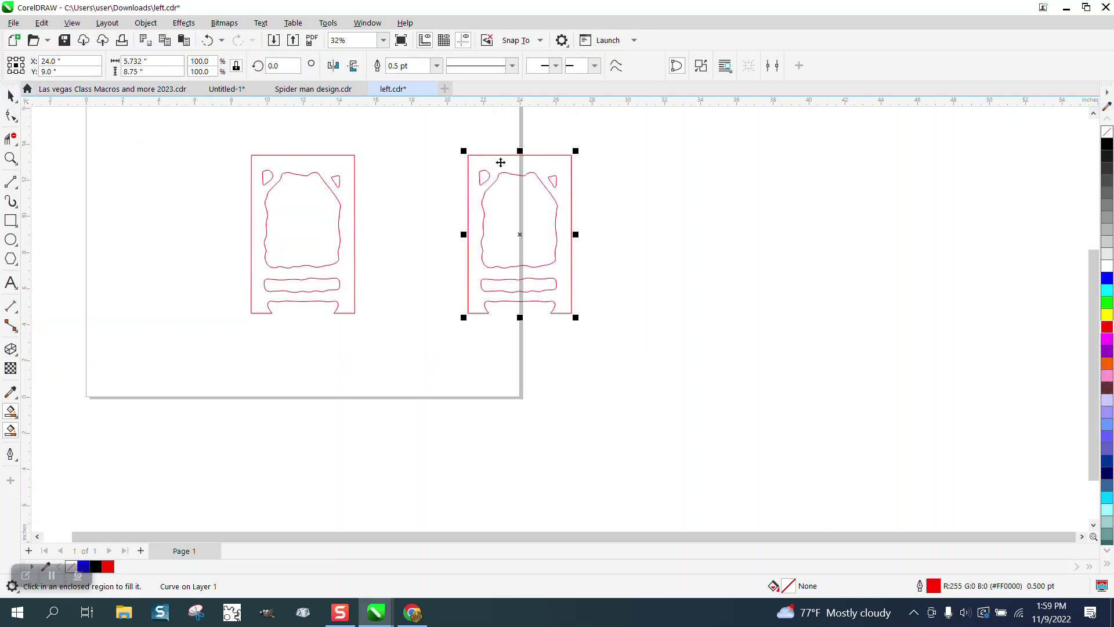
click(437, 66)
click(406, 87)
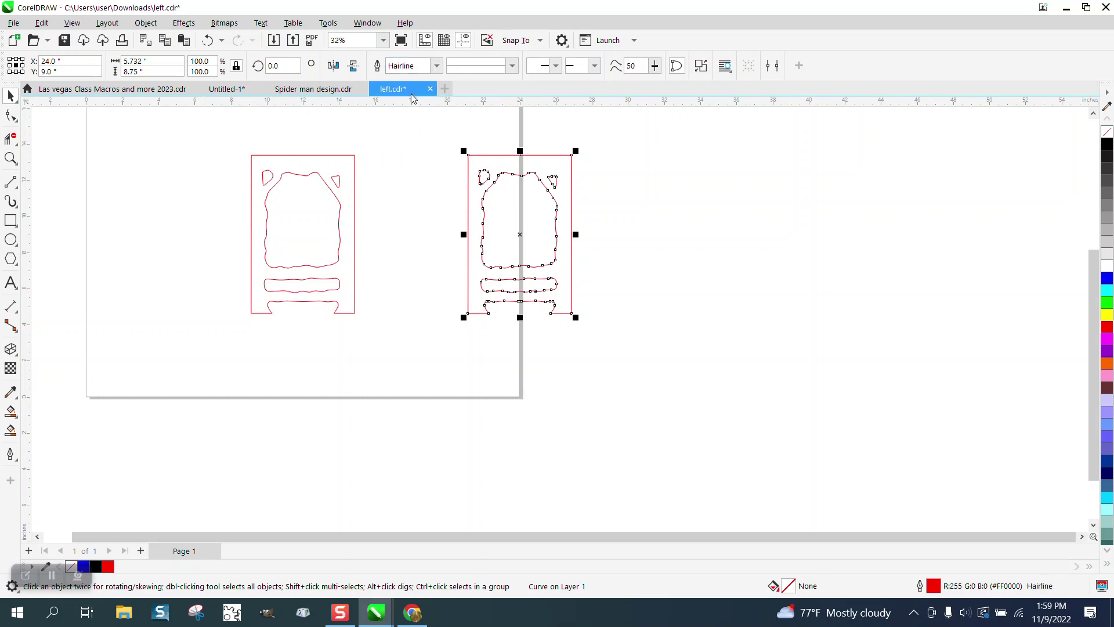
Delete the old separate pieces and centre the combined curve near the page centre
drag(215, 127, 387, 334)
key(Delete)
drag(645, 361, 647, 360)
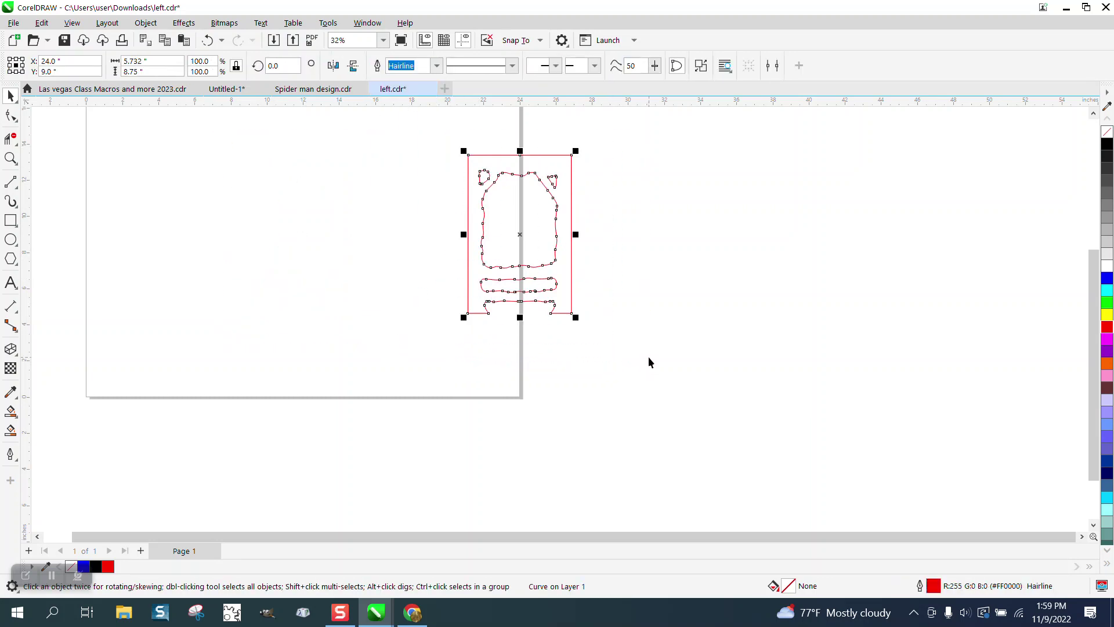
key(p)
mouse_move(352, 225)
mouse_down()
mouse_move(380, 184)
mouse_move(353, 239)
mouse_move(341, 224)
mouse_up()
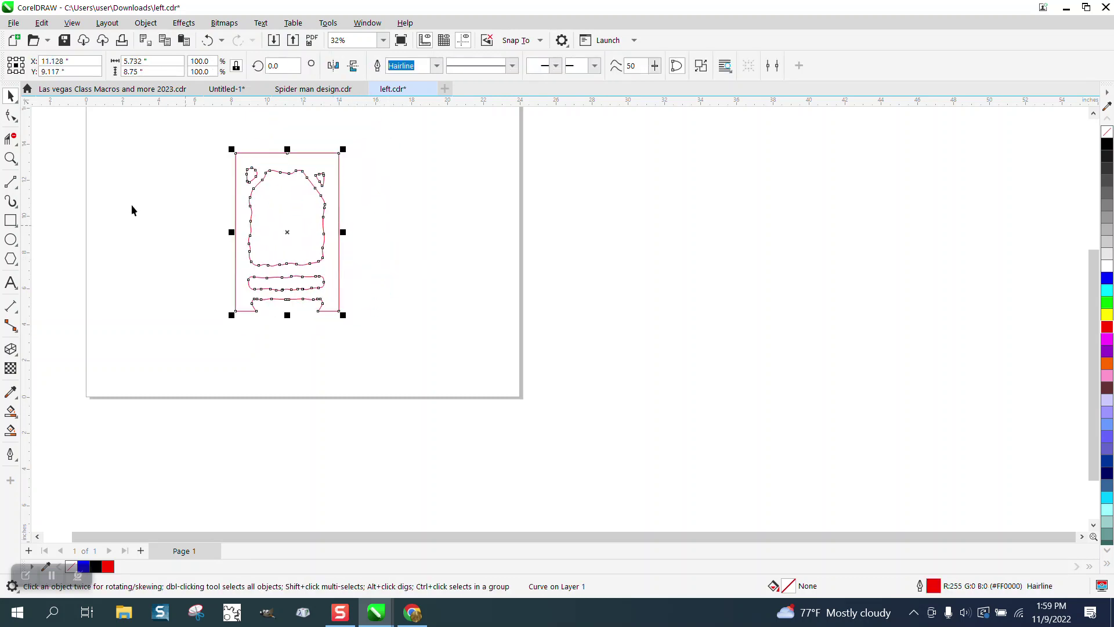
Zoom in and delete surplus nodes from the middle and bottom inner shapes
click(10, 159)
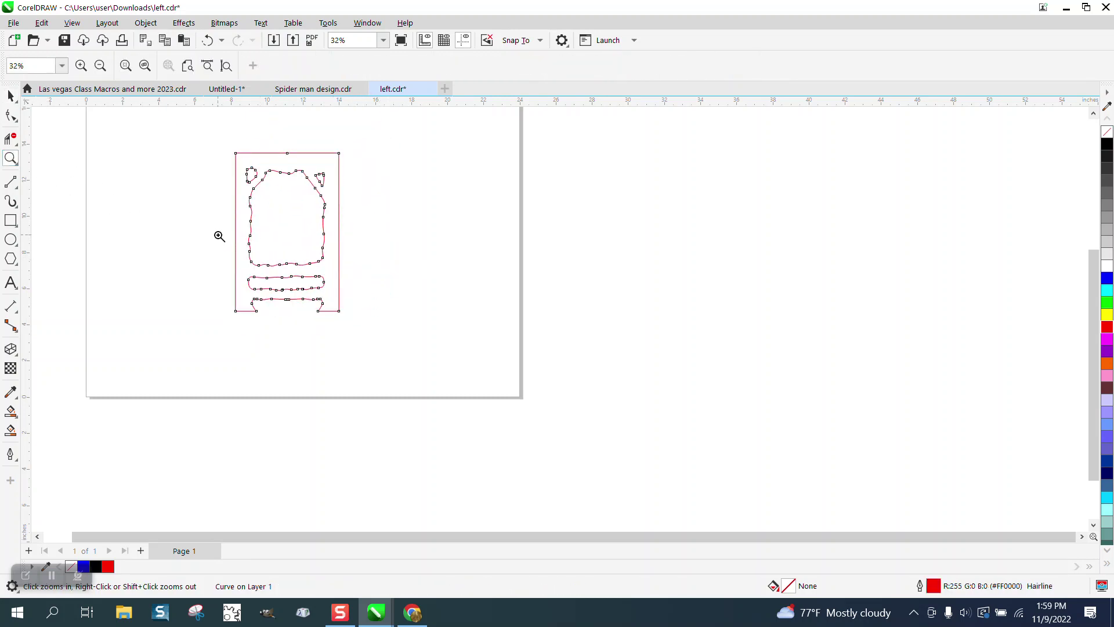
drag(219, 238, 432, 334)
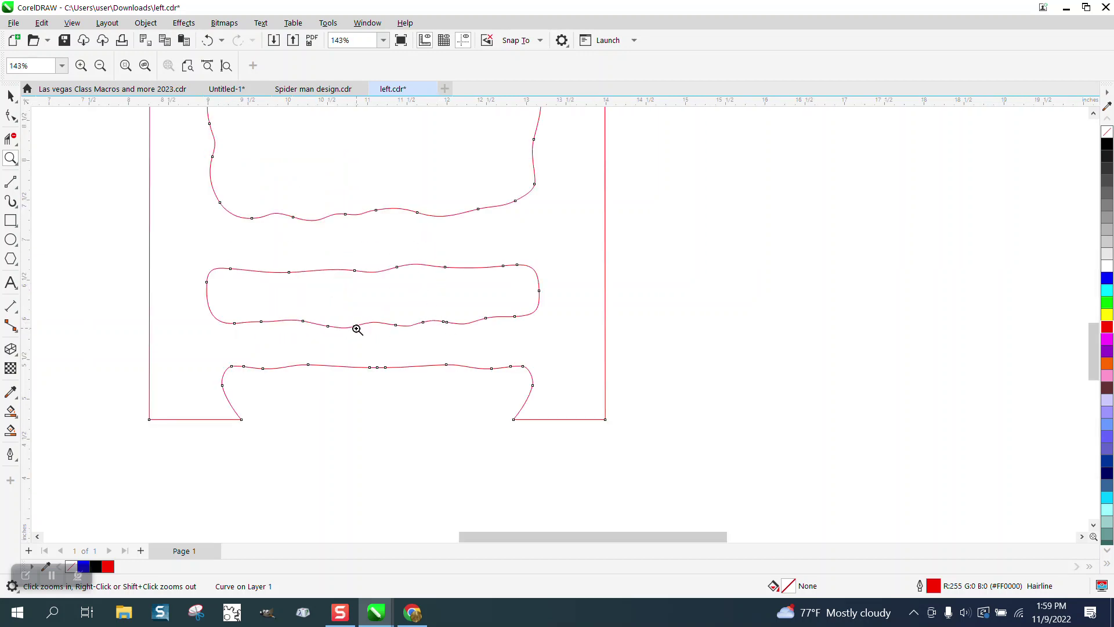
click(10, 115)
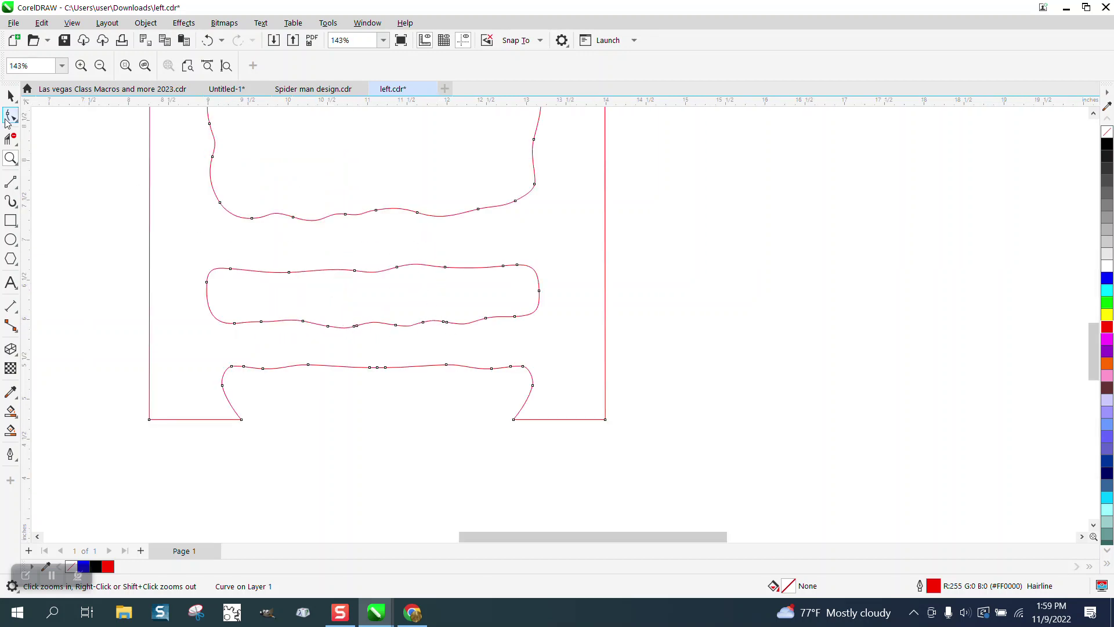
click(358, 329)
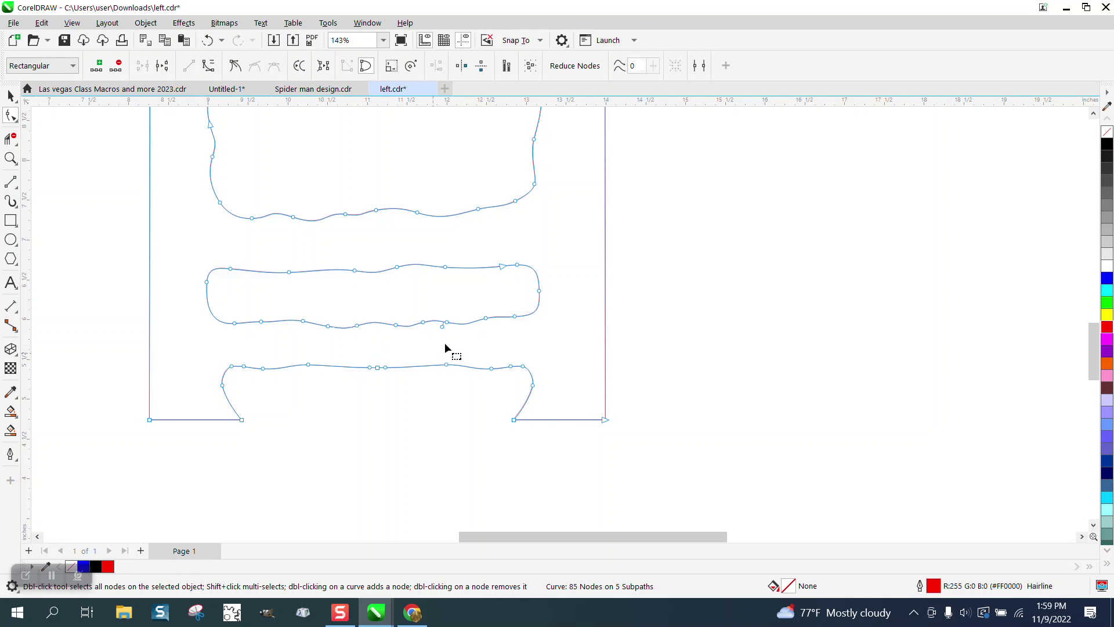
double_click(442, 326)
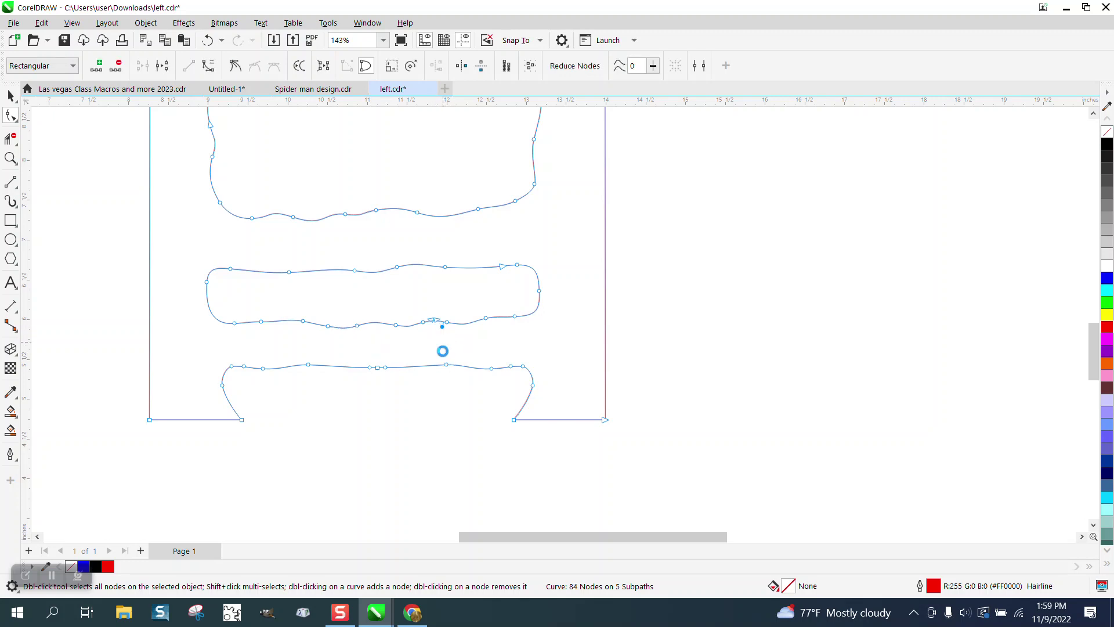
double_click(378, 368)
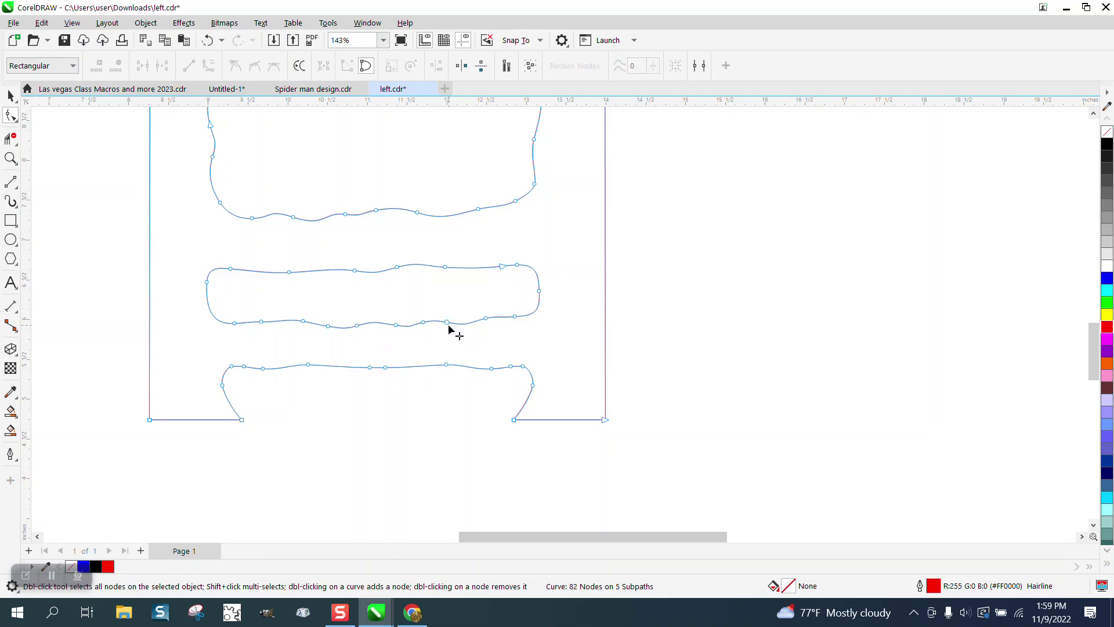
Delete a surplus node from the top inner shape, leaving 80 nodes on 5 subpaths
scroll(497, 273, down, 1)
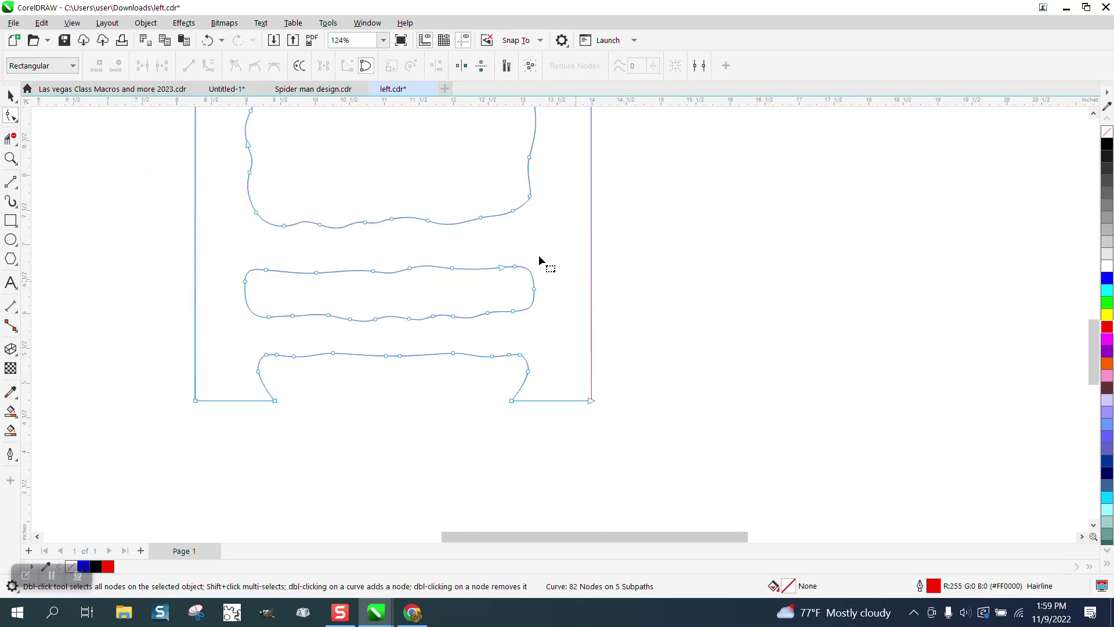
click(529, 196)
key(Delete)
scroll(520, 268, down, 3)
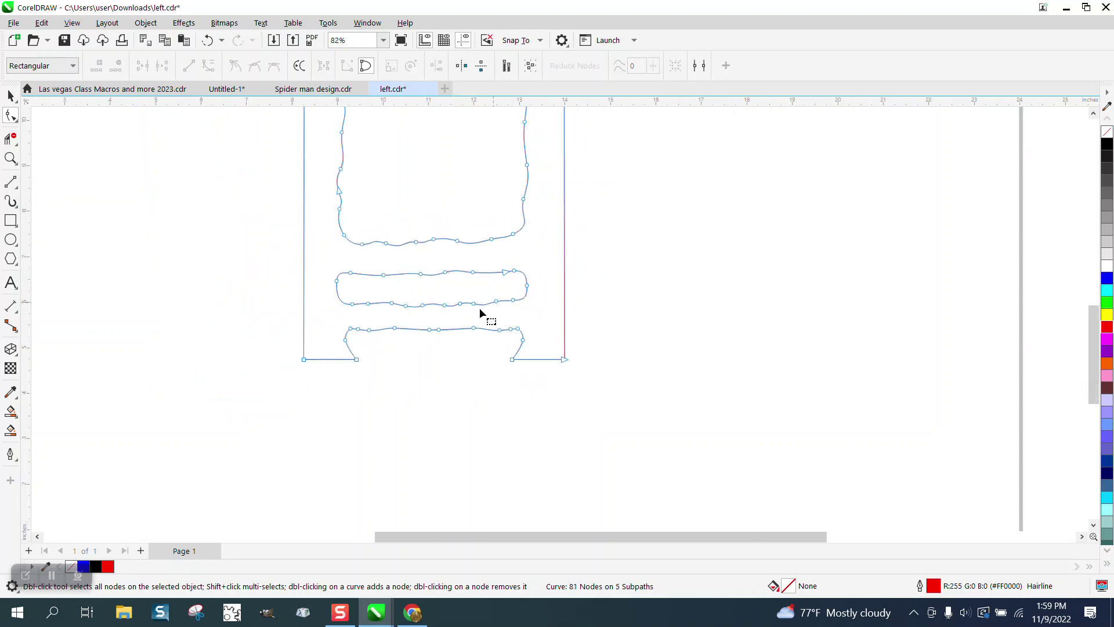
scroll(456, 330, down, 3)
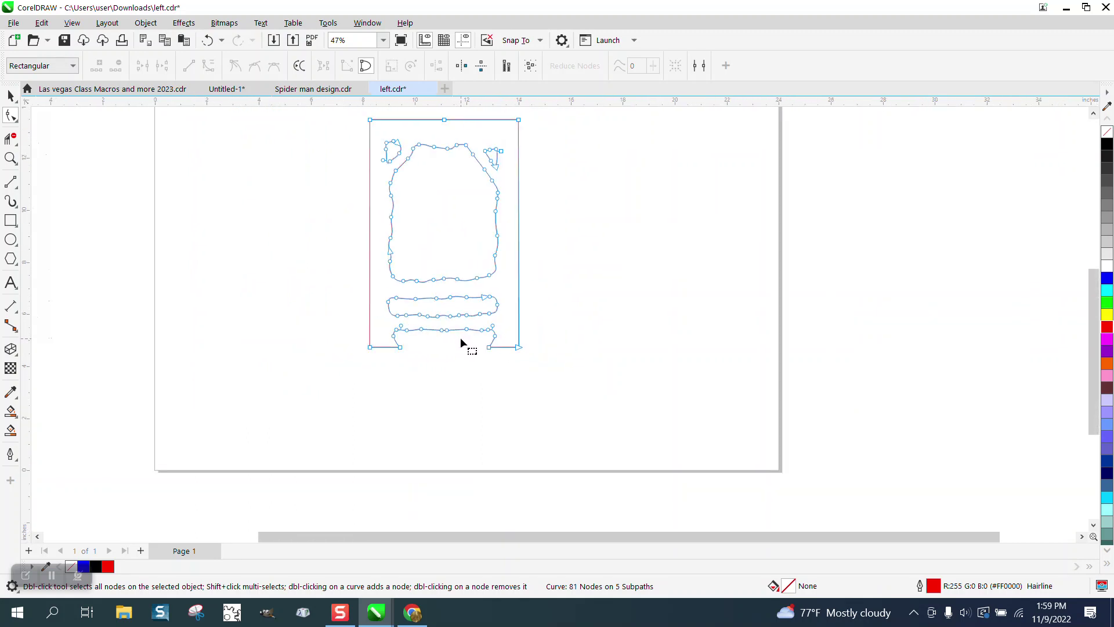
scroll(459, 339, down, 2)
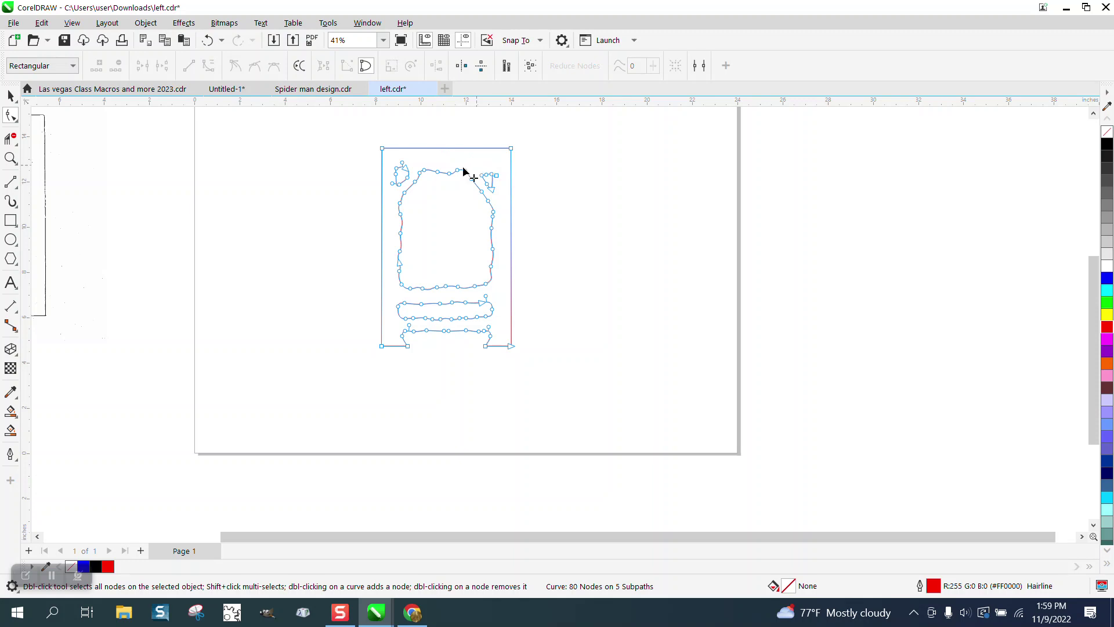
click(10, 95)
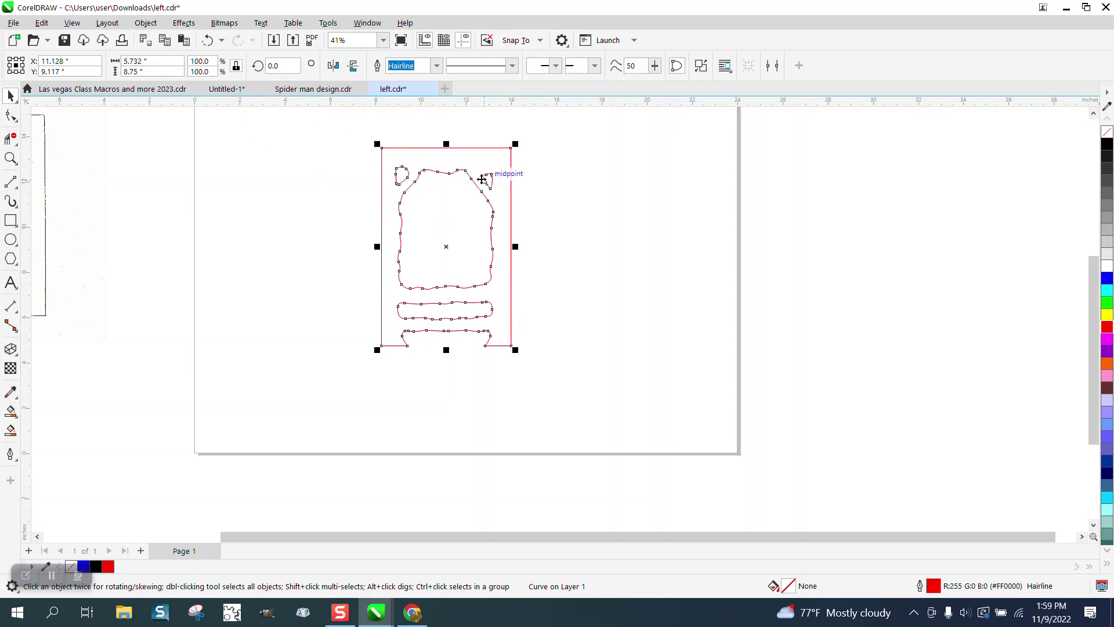
click(11, 158)
drag(366, 148, 571, 354)
key(space)
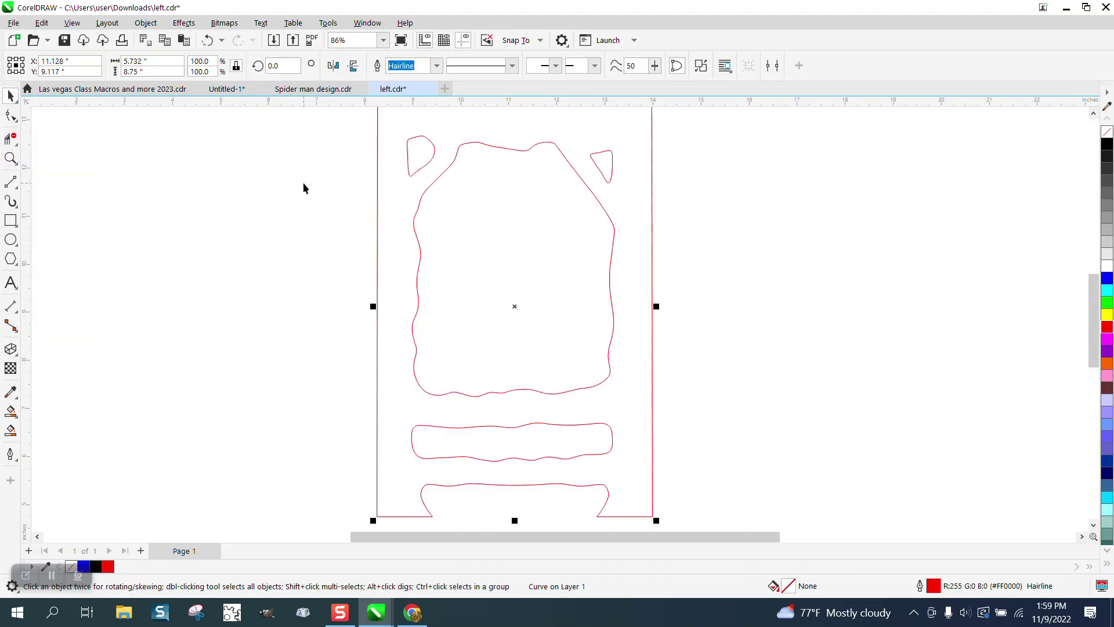